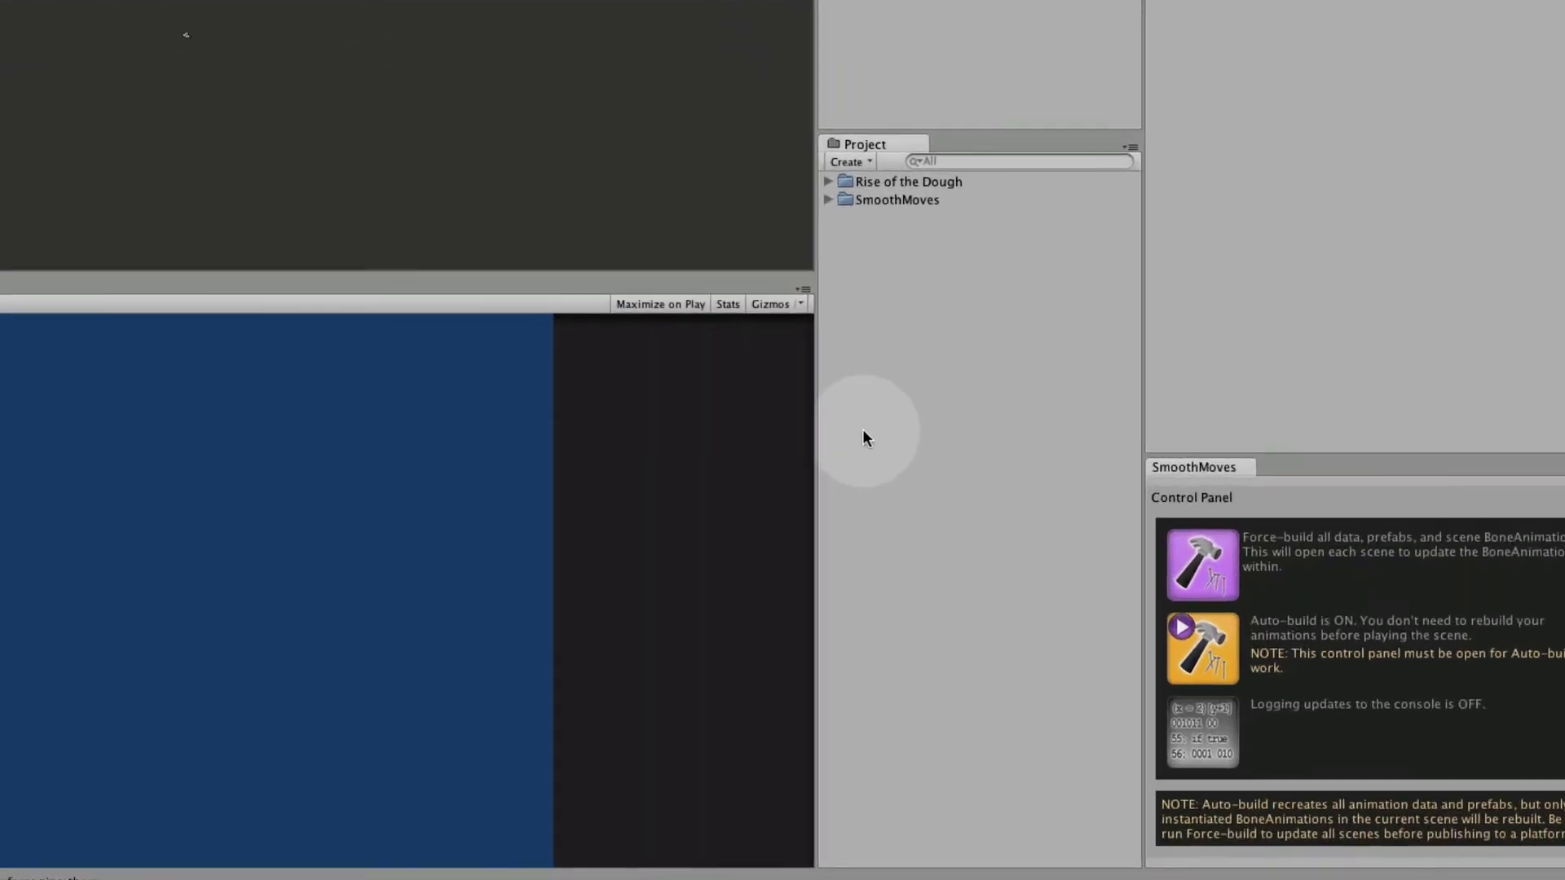
- Create a new folder named Demo at the project root
right_click(1018, 492)
mouse_move(1127, 508)
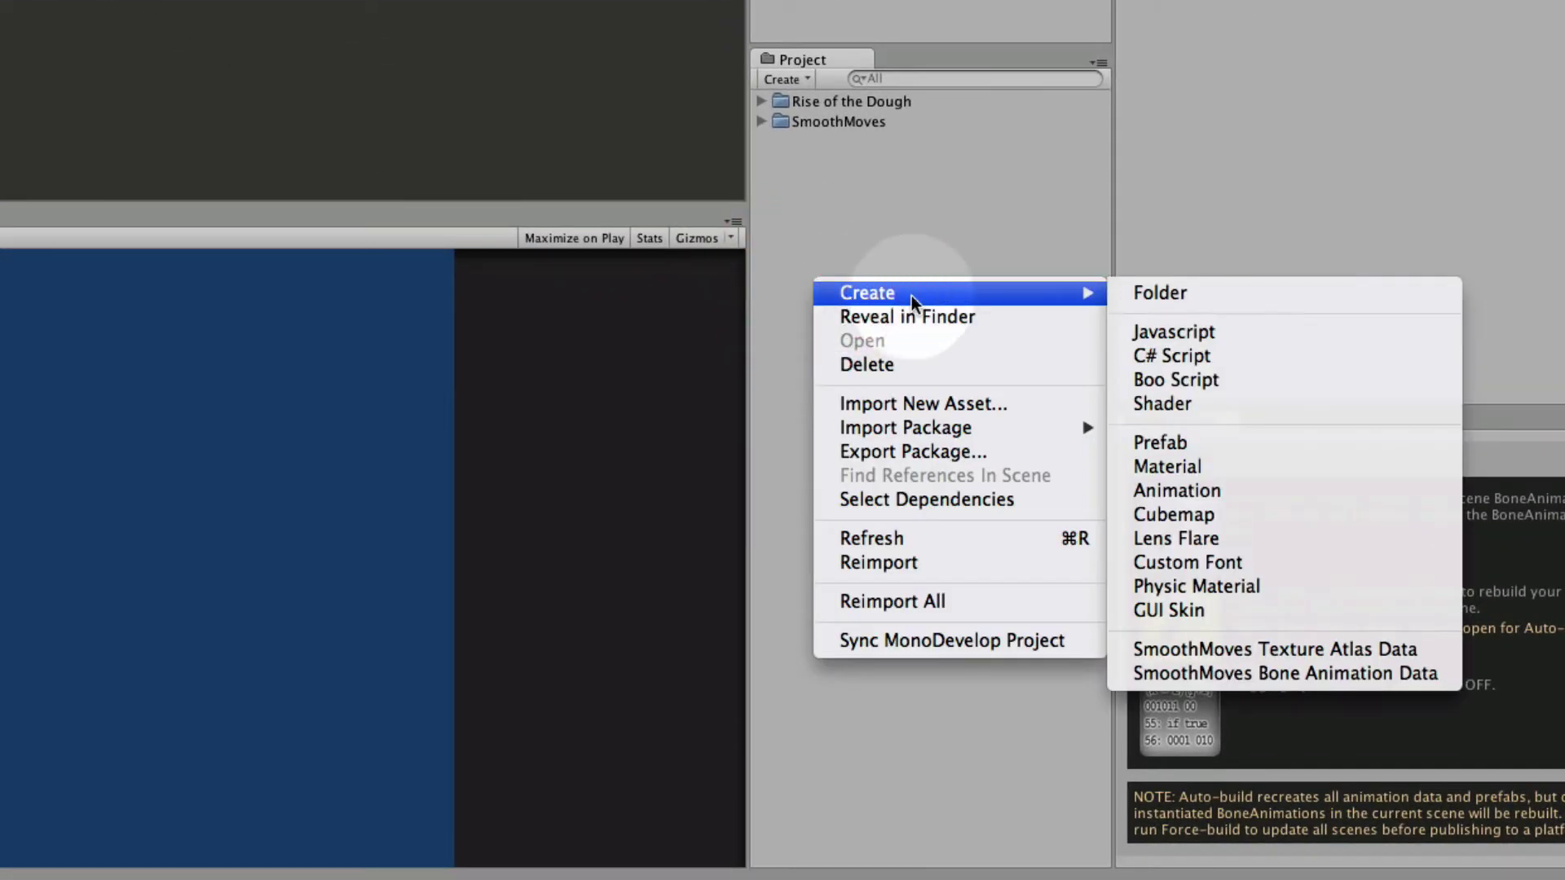
left_click(1248, 292)
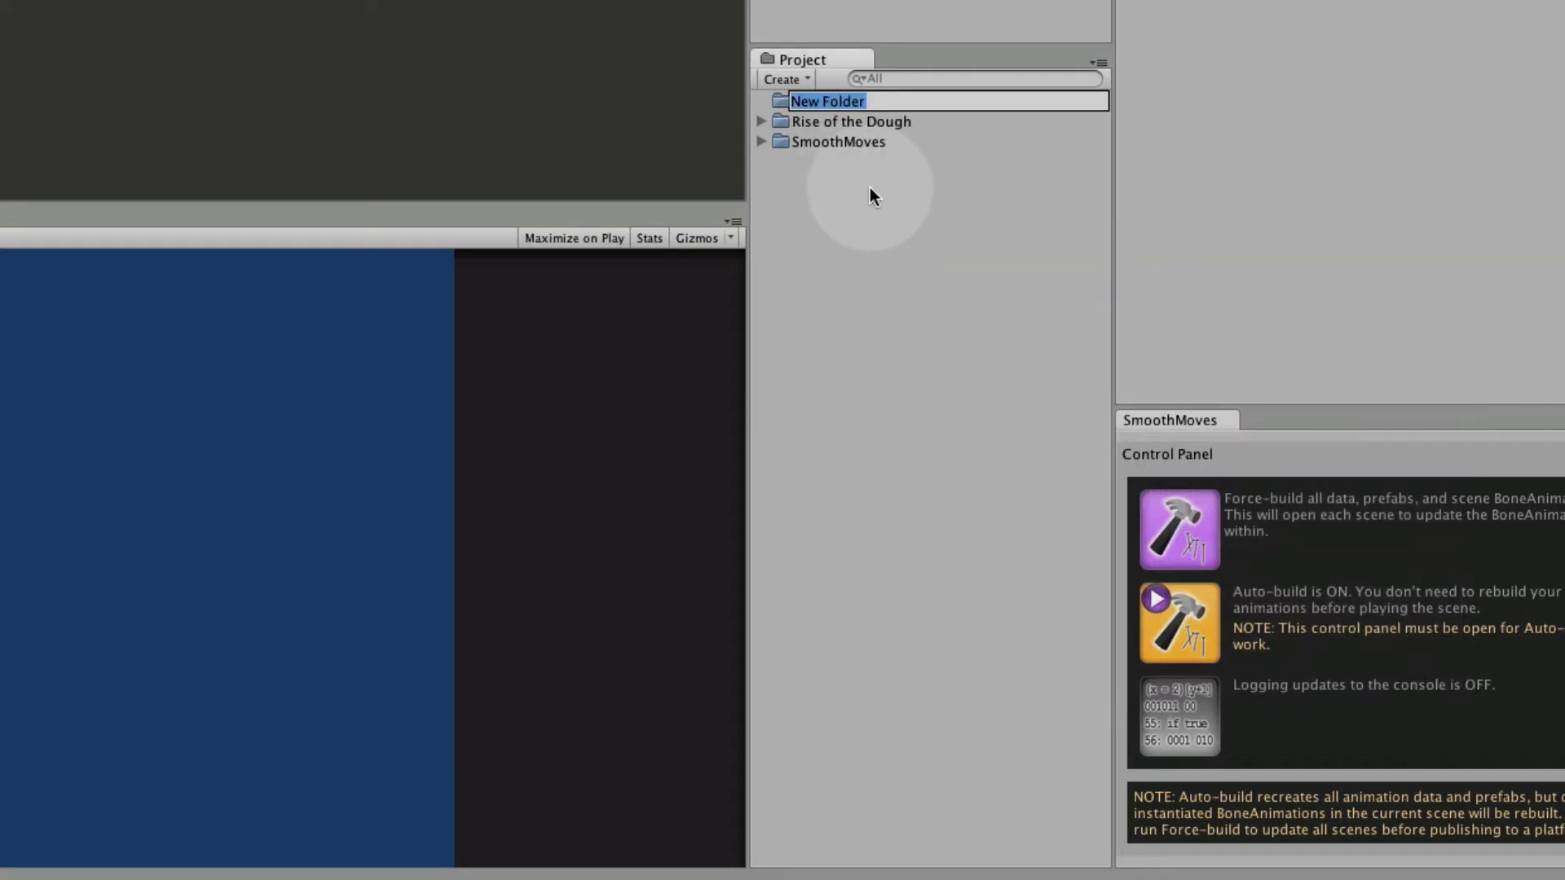
type("Demo")
key("Return")
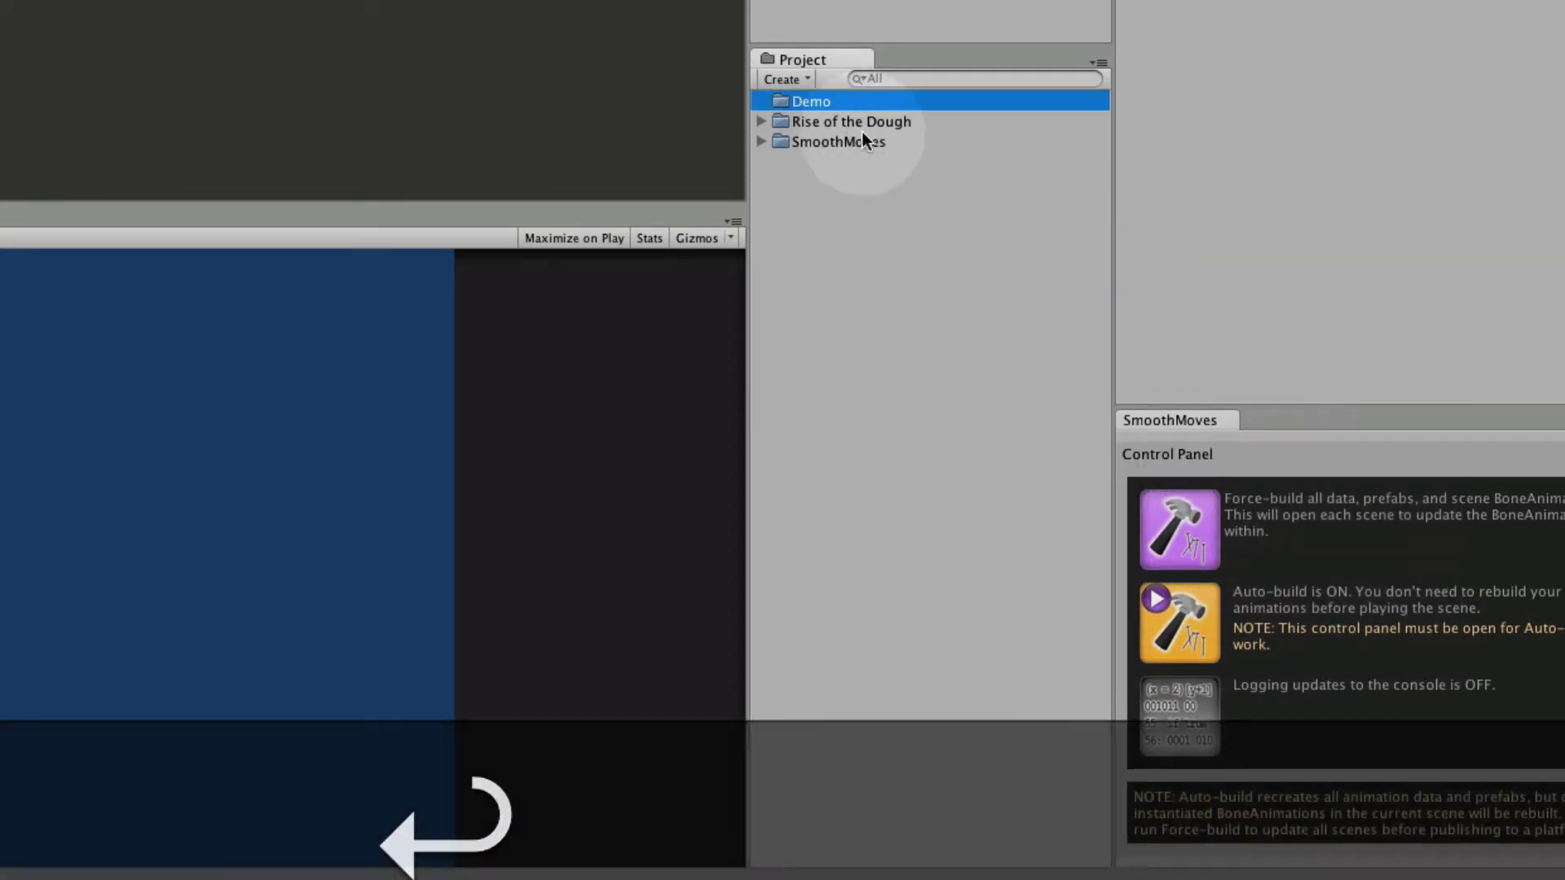
- Create an Atlases folder inside Demo
right_click(820, 101)
mouse_move(1087, 115)
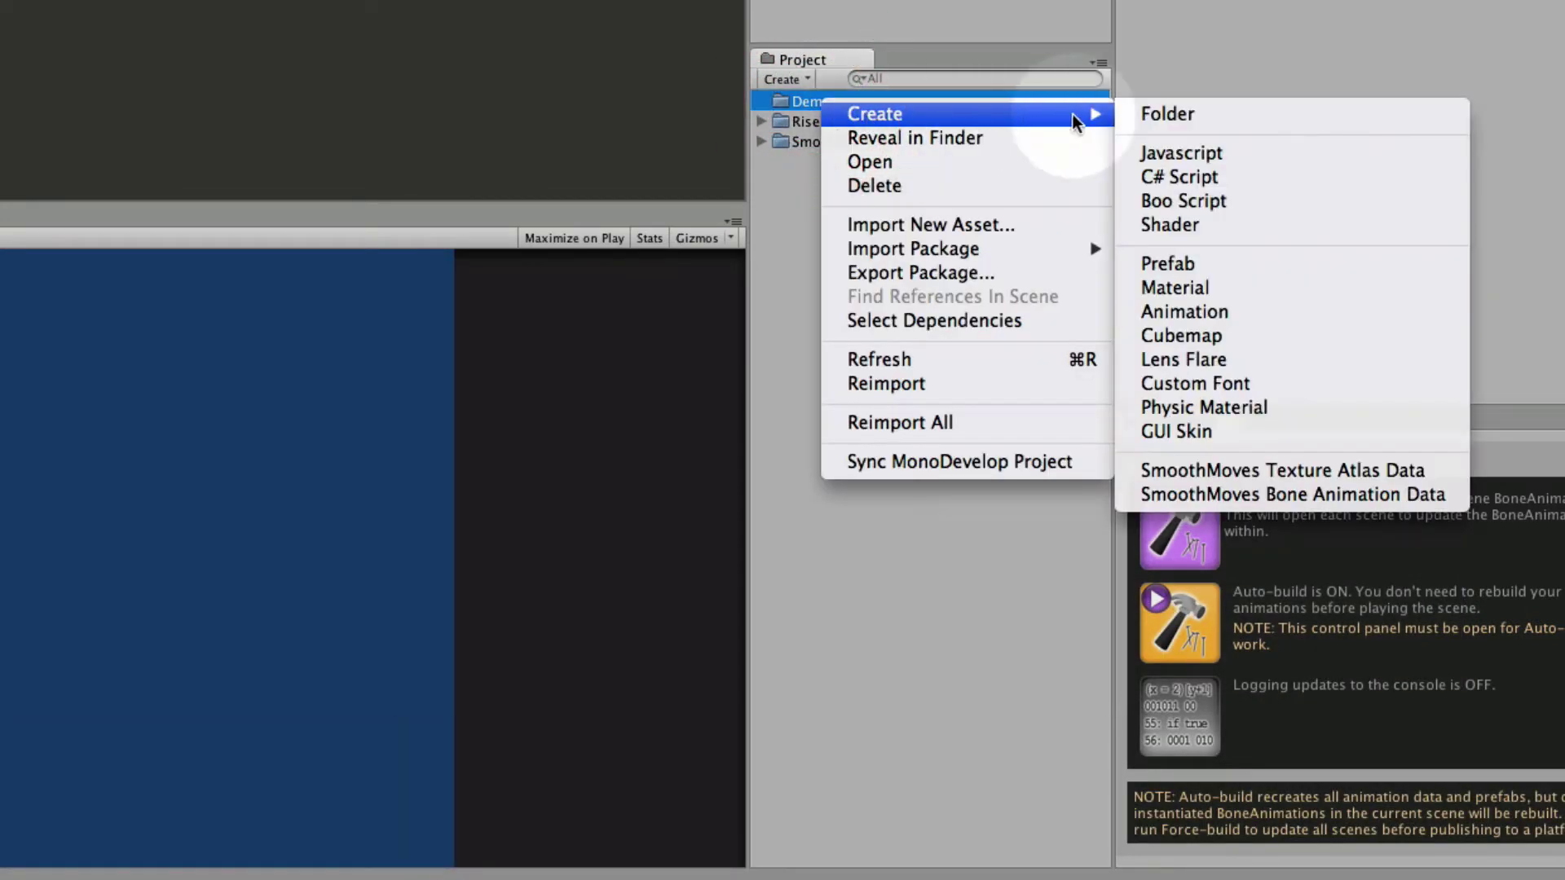
left_click(1151, 114)
type("Atlases")
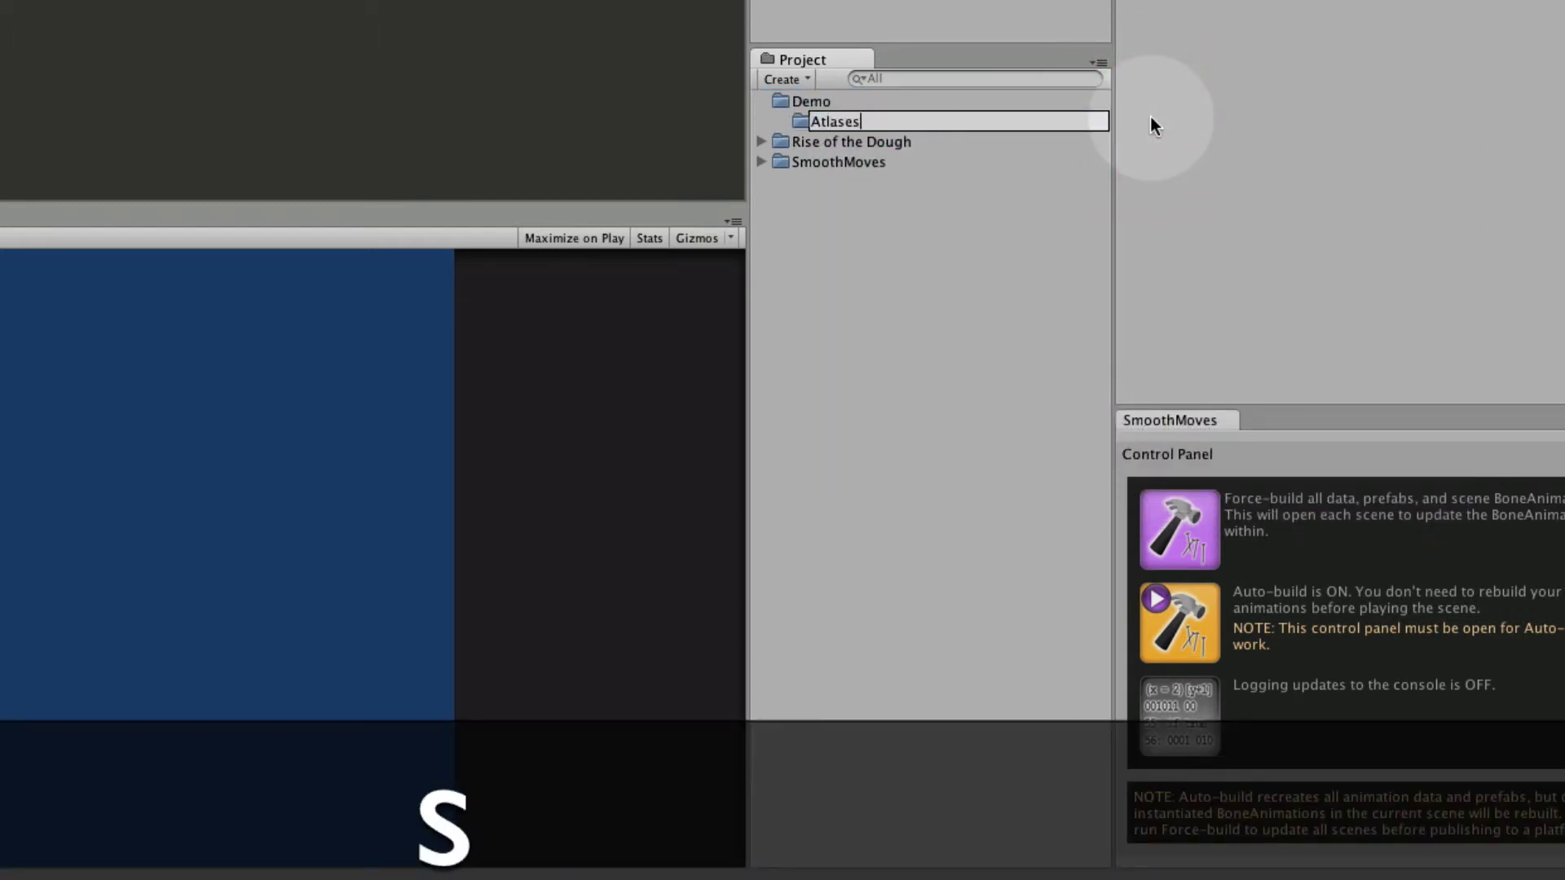
key("Return")
- Create a SmoothMoves Texture Atlas Data asset in Atlases and name it Chef
right_click(849, 124)
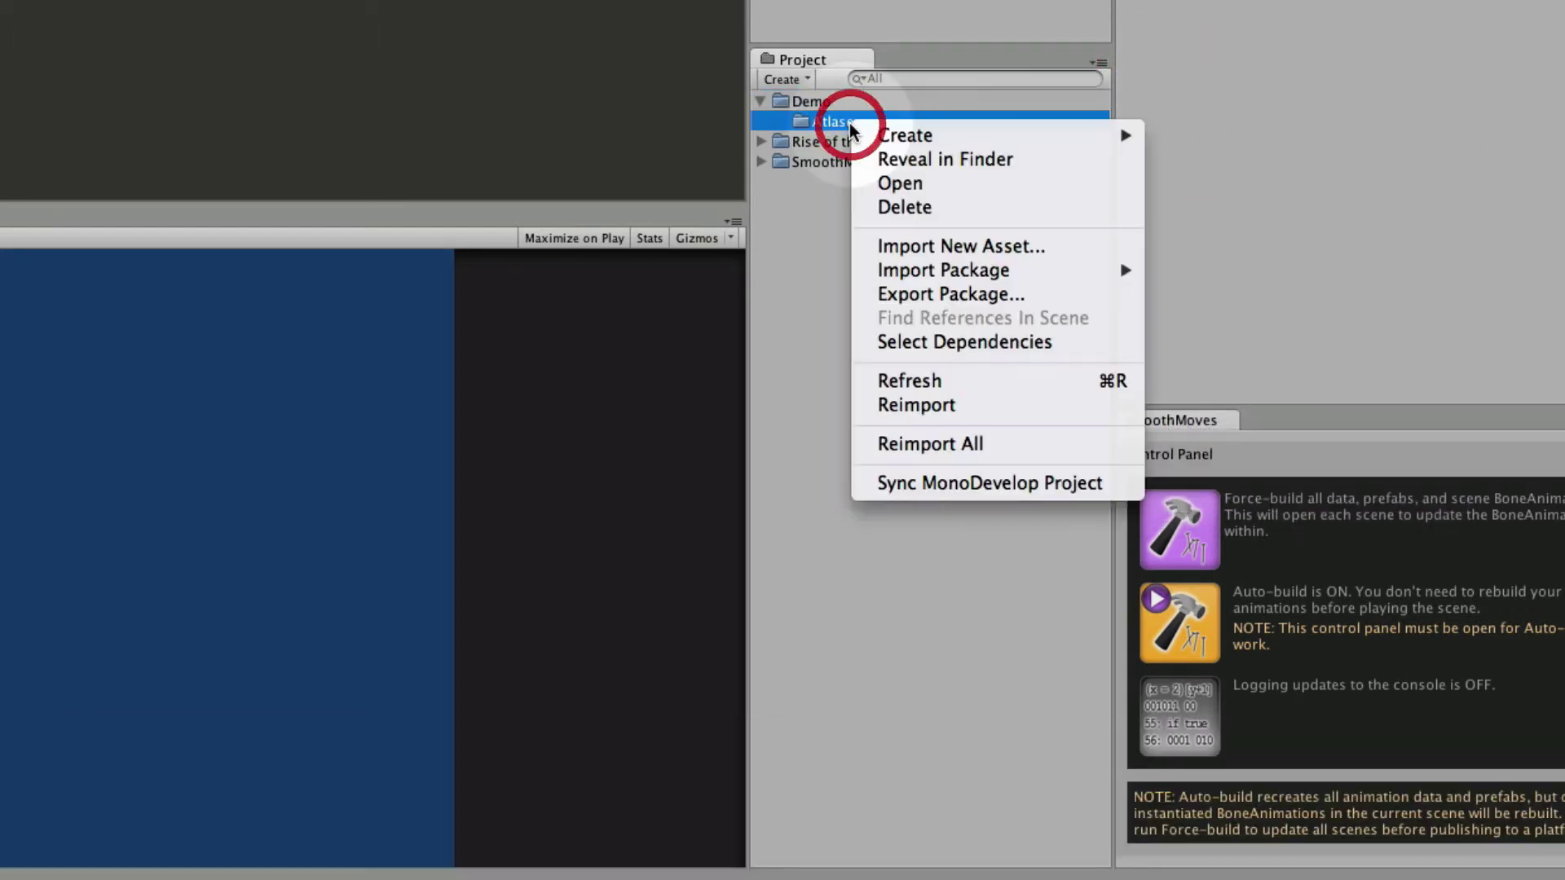
mouse_move(884, 139)
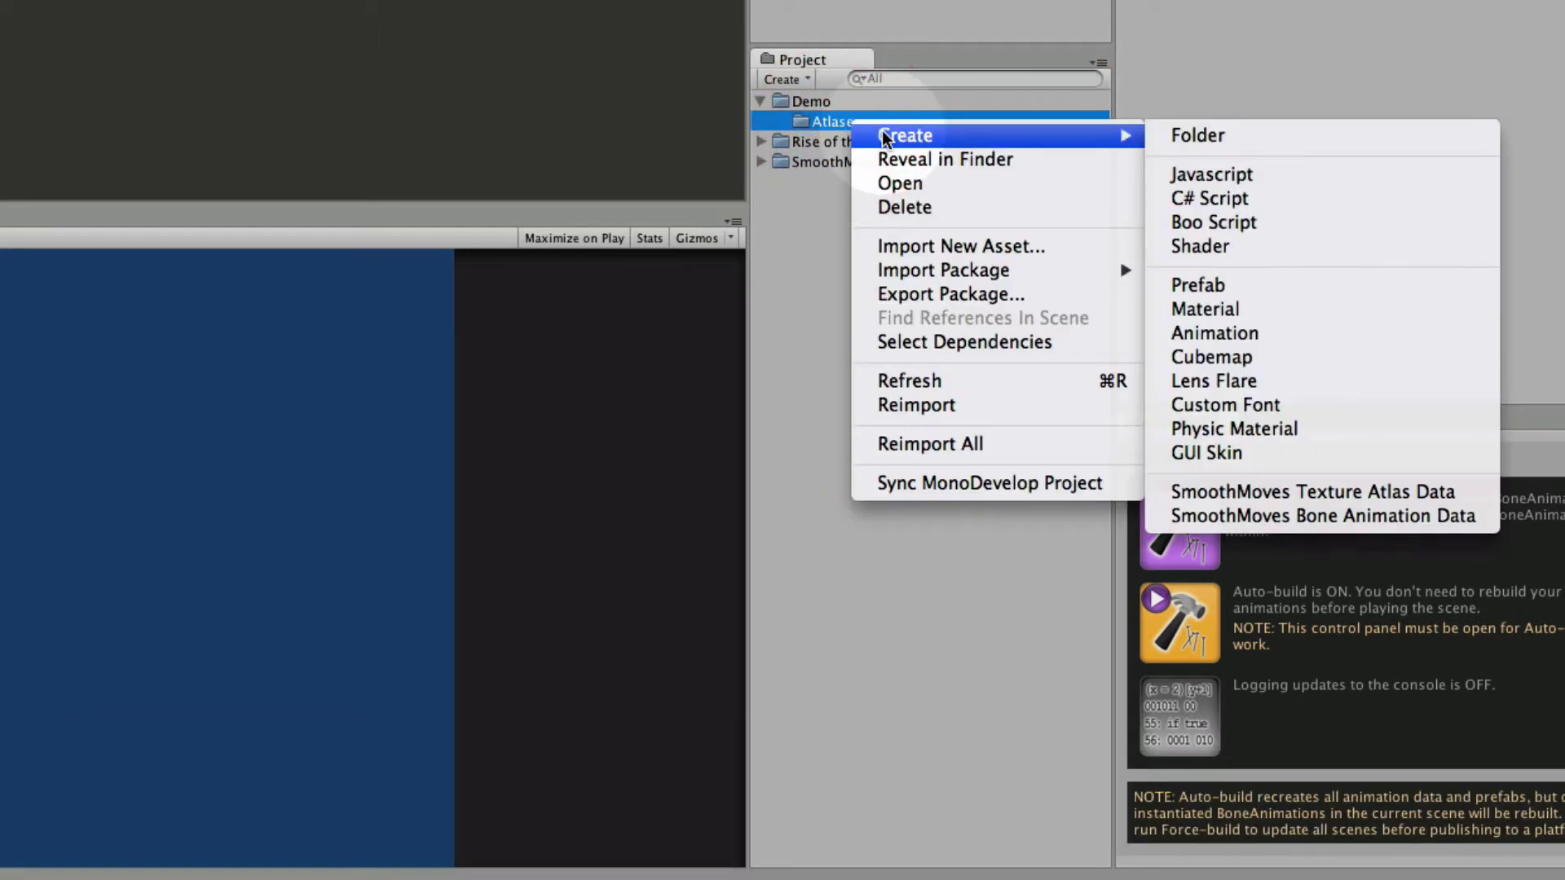
left_click(1255, 491)
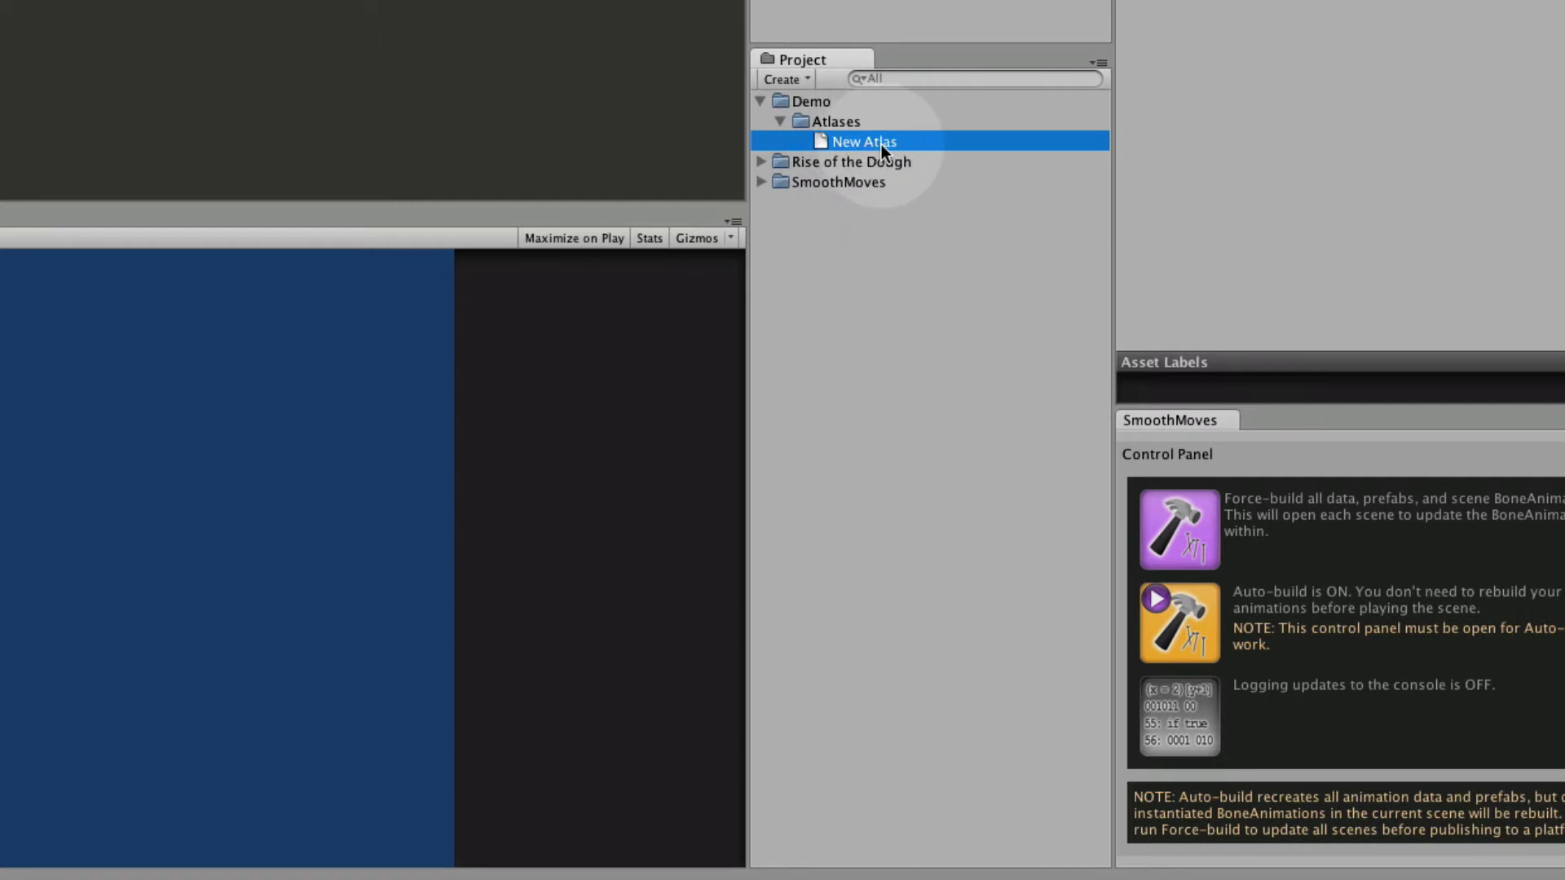
left_click(885, 146)
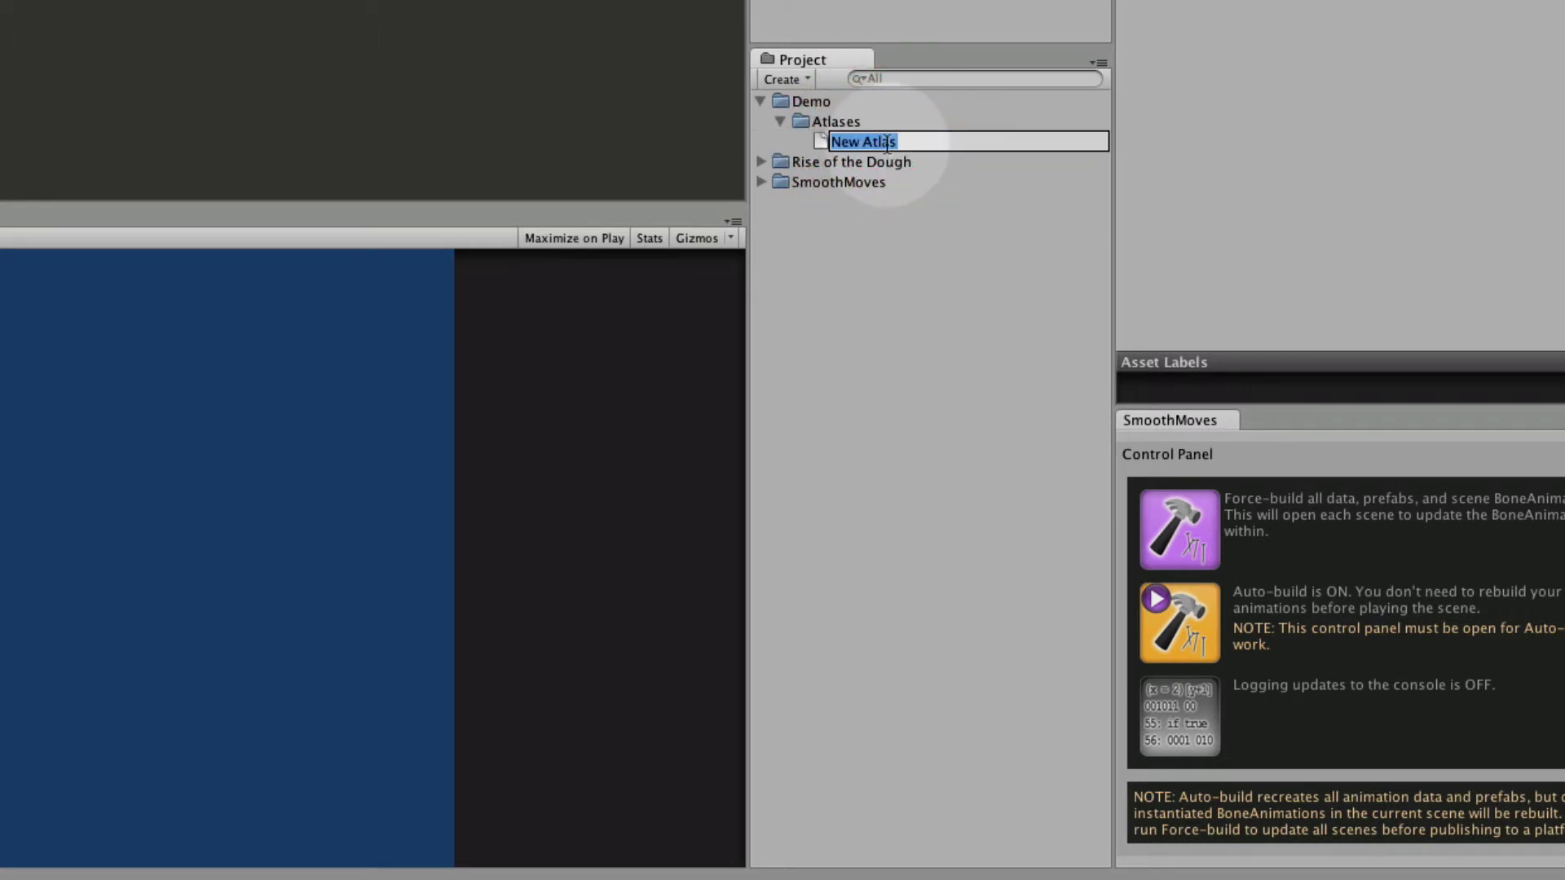
type("Chef")
key("Return")
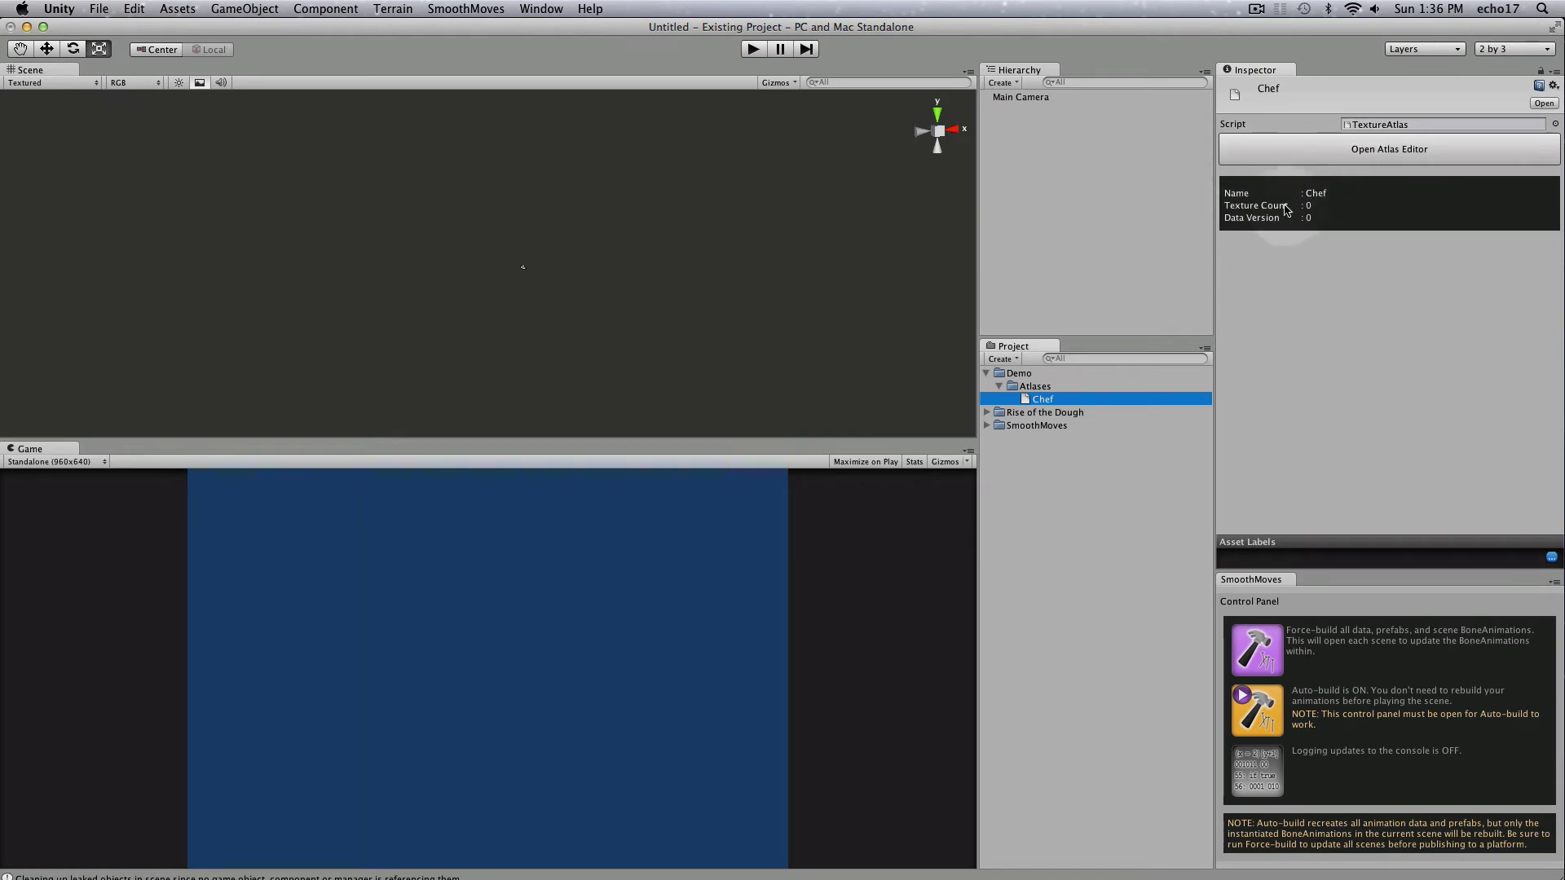
- Open the Atlas Editor for Chef, then enlarge and reposition its window
left_click(1363, 151)
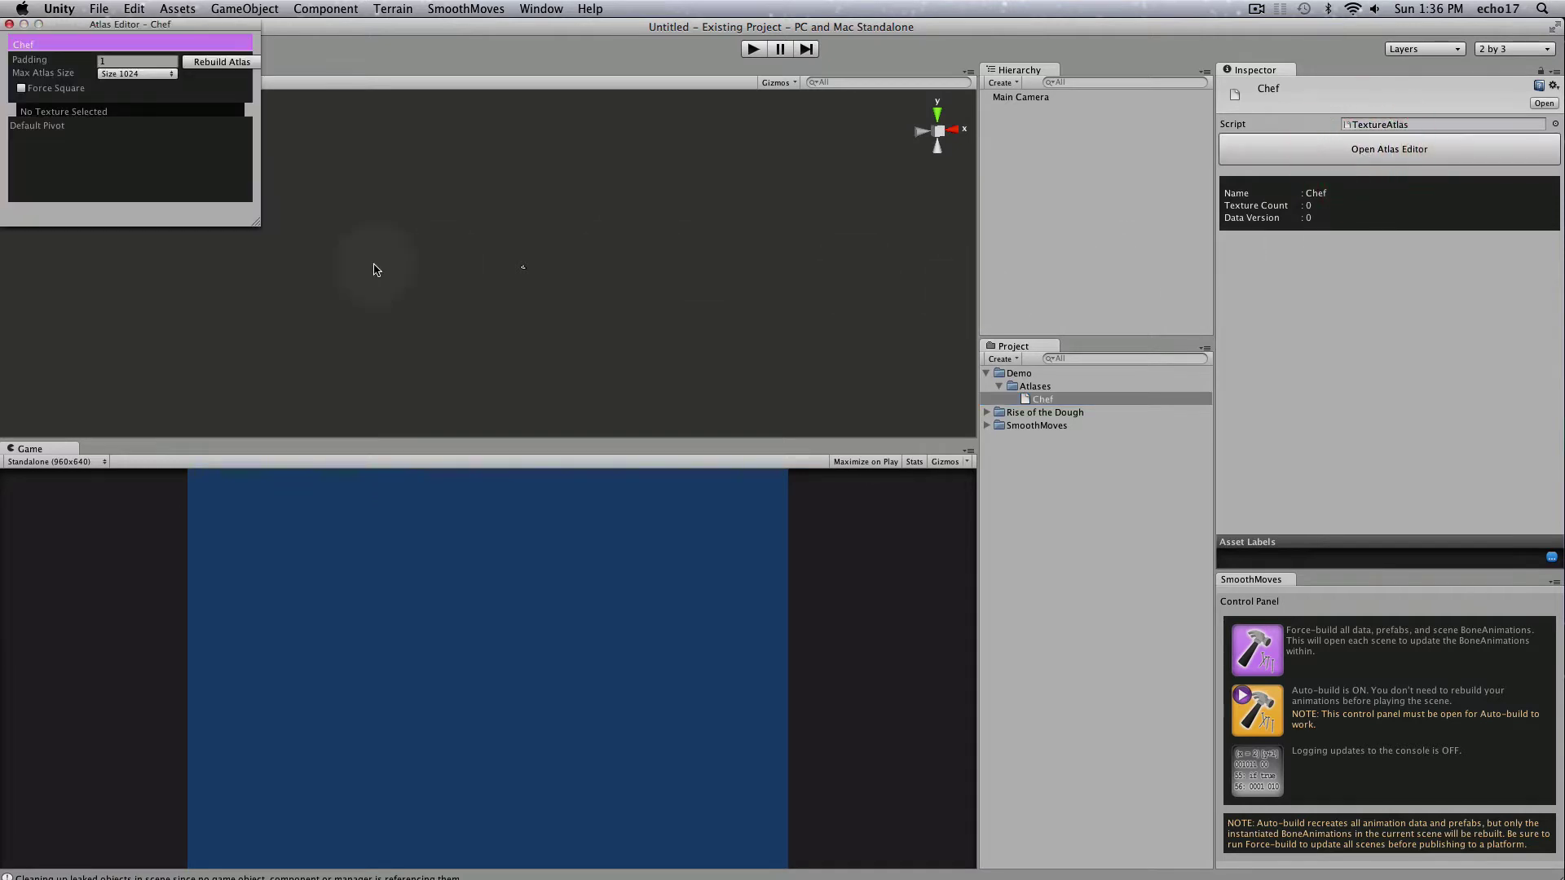
left_click(352, 300)
left_click_drag(267, 237, 660, 548)
left_click(433, 54)
left_click_drag(419, 23, 582, 116)
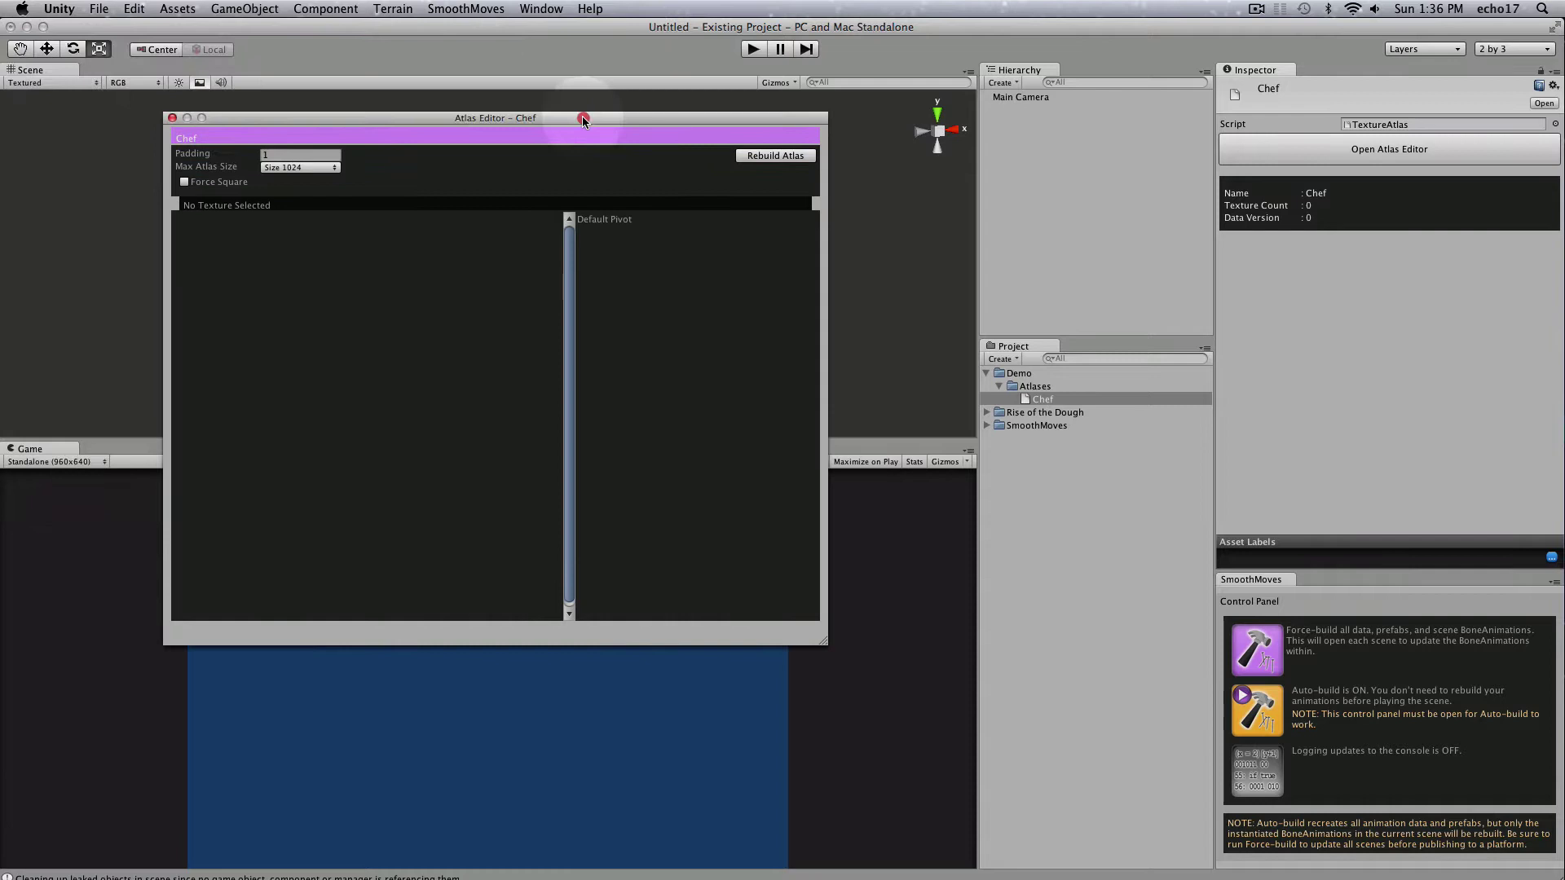
- Add all 14 chef textures, arm_left through waist, from Atlas Base Textures/Chef to the atlas
left_click(988, 412)
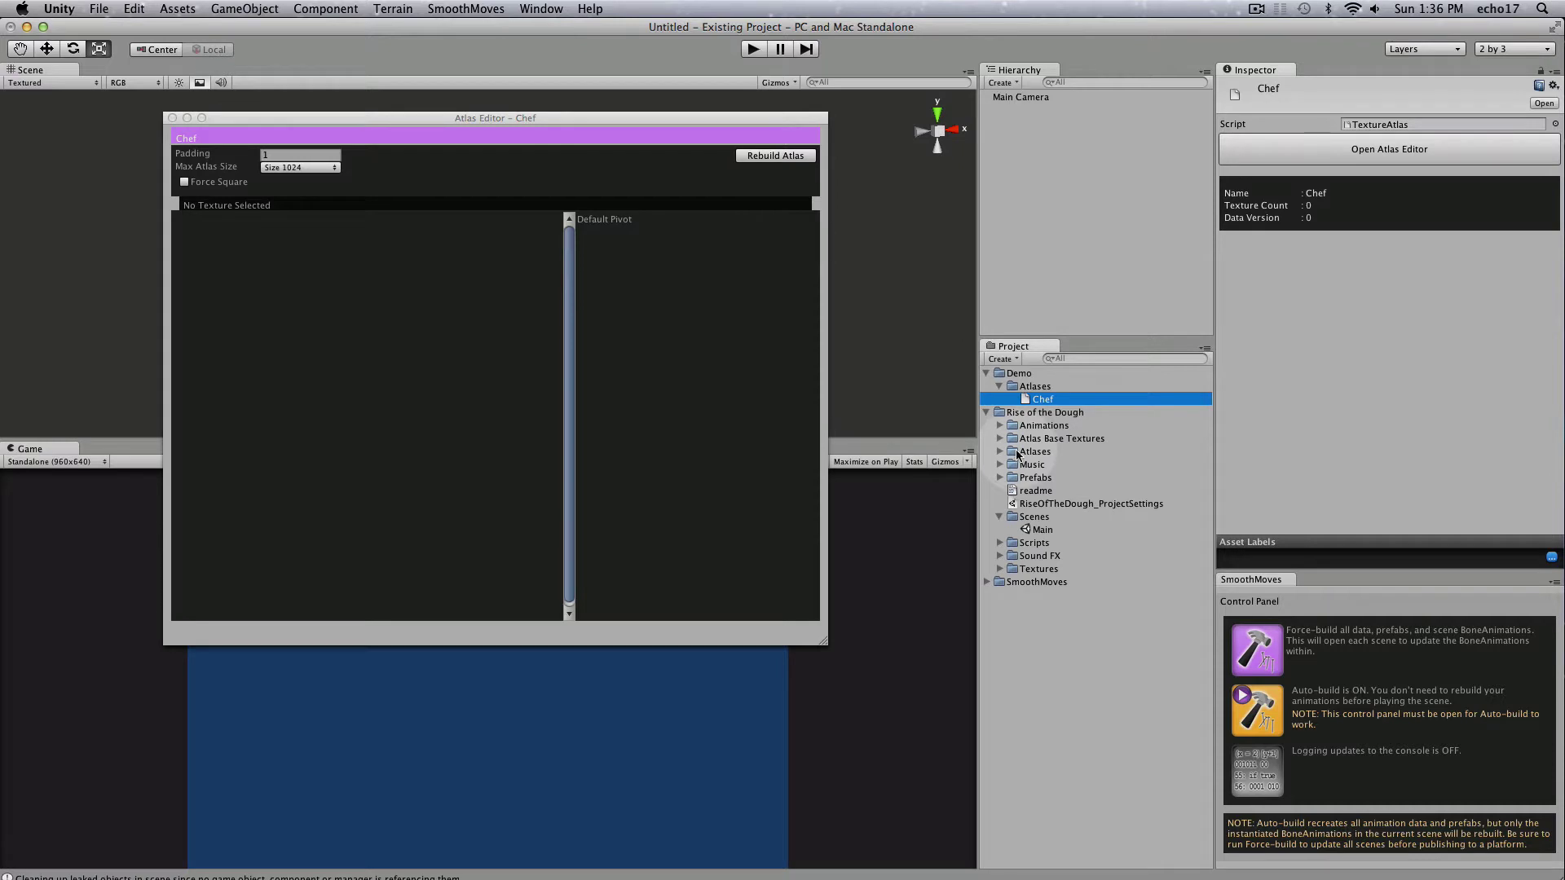
left_click(1000, 439)
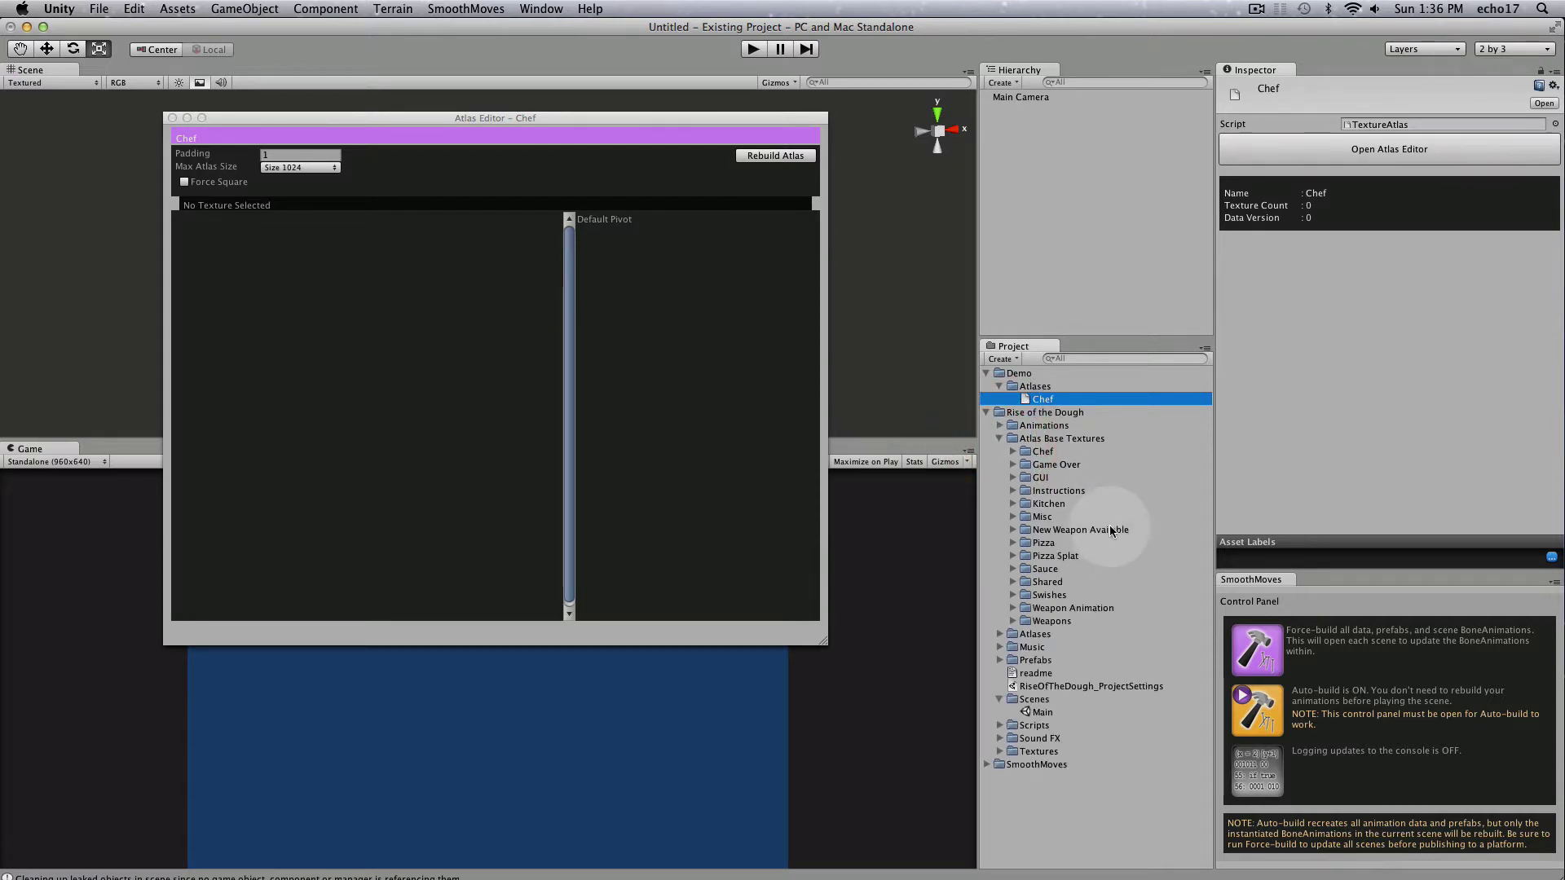
left_click(1013, 452)
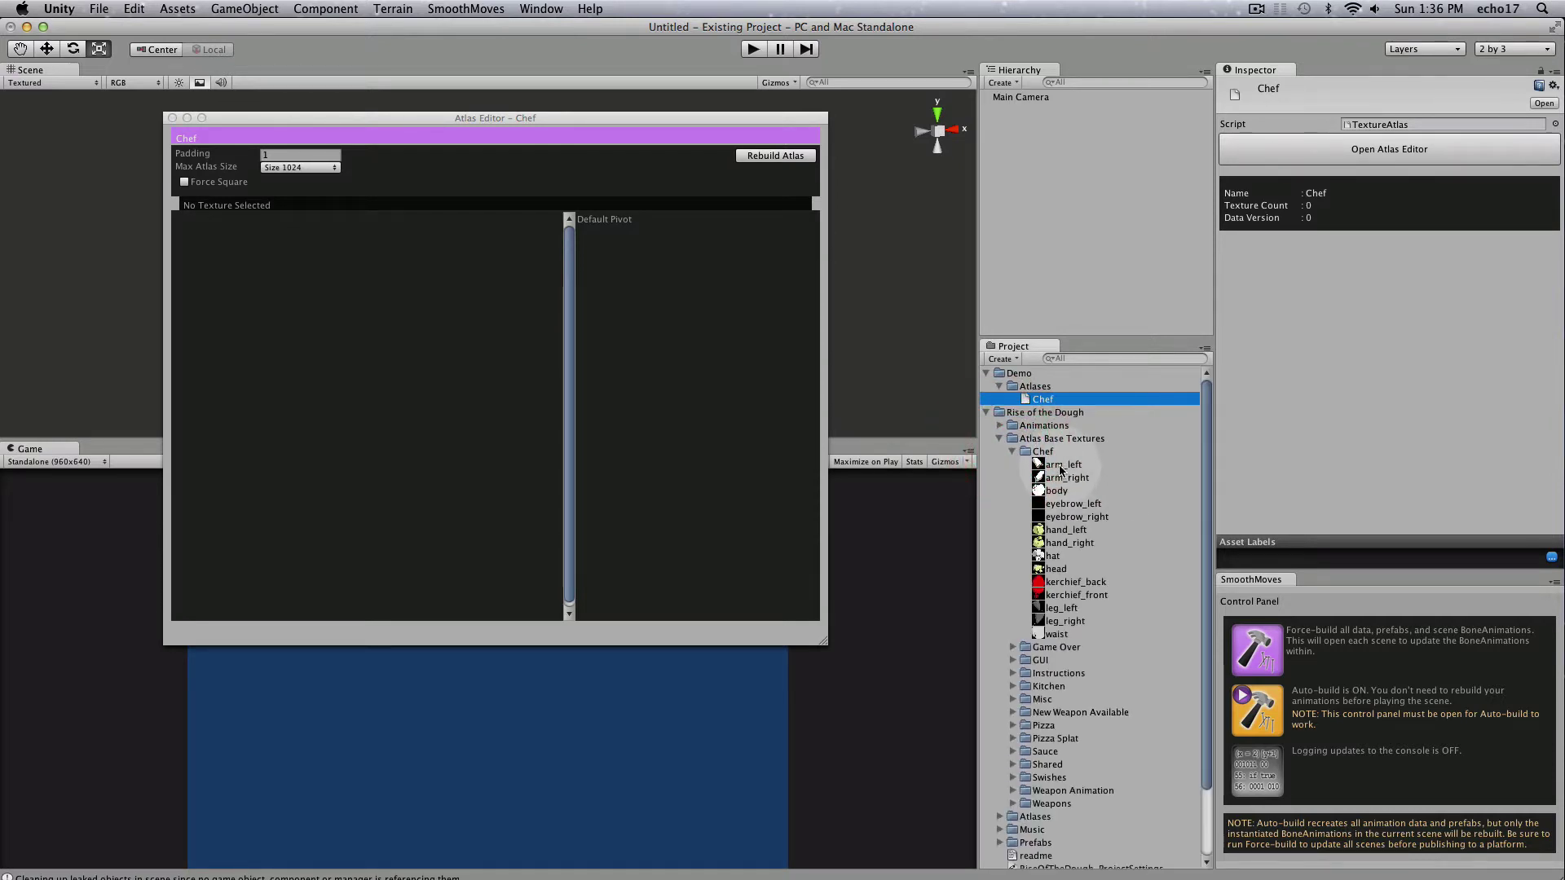
left_click(1061, 466)
left_click(1051, 635, "shift")
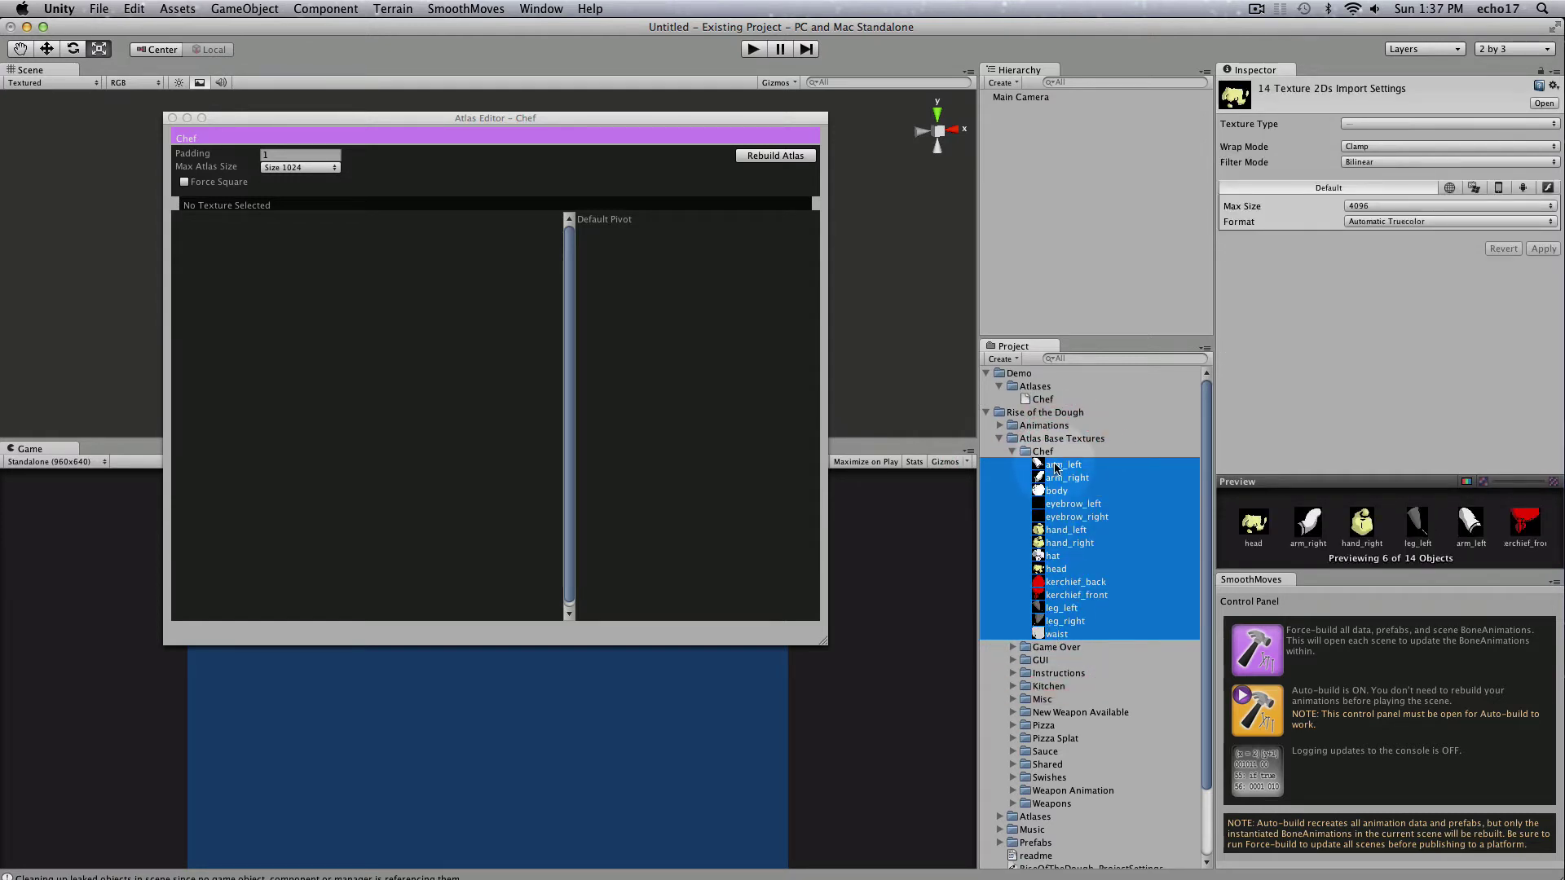
mouse_move(1055, 467)
left_mouse_down()
mouse_move(823, 432)
mouse_move(566, 424)
left_mouse_up()
left_click_drag(424, 390, 424, 390)
left_click_drag(567, 309, 570, 433)
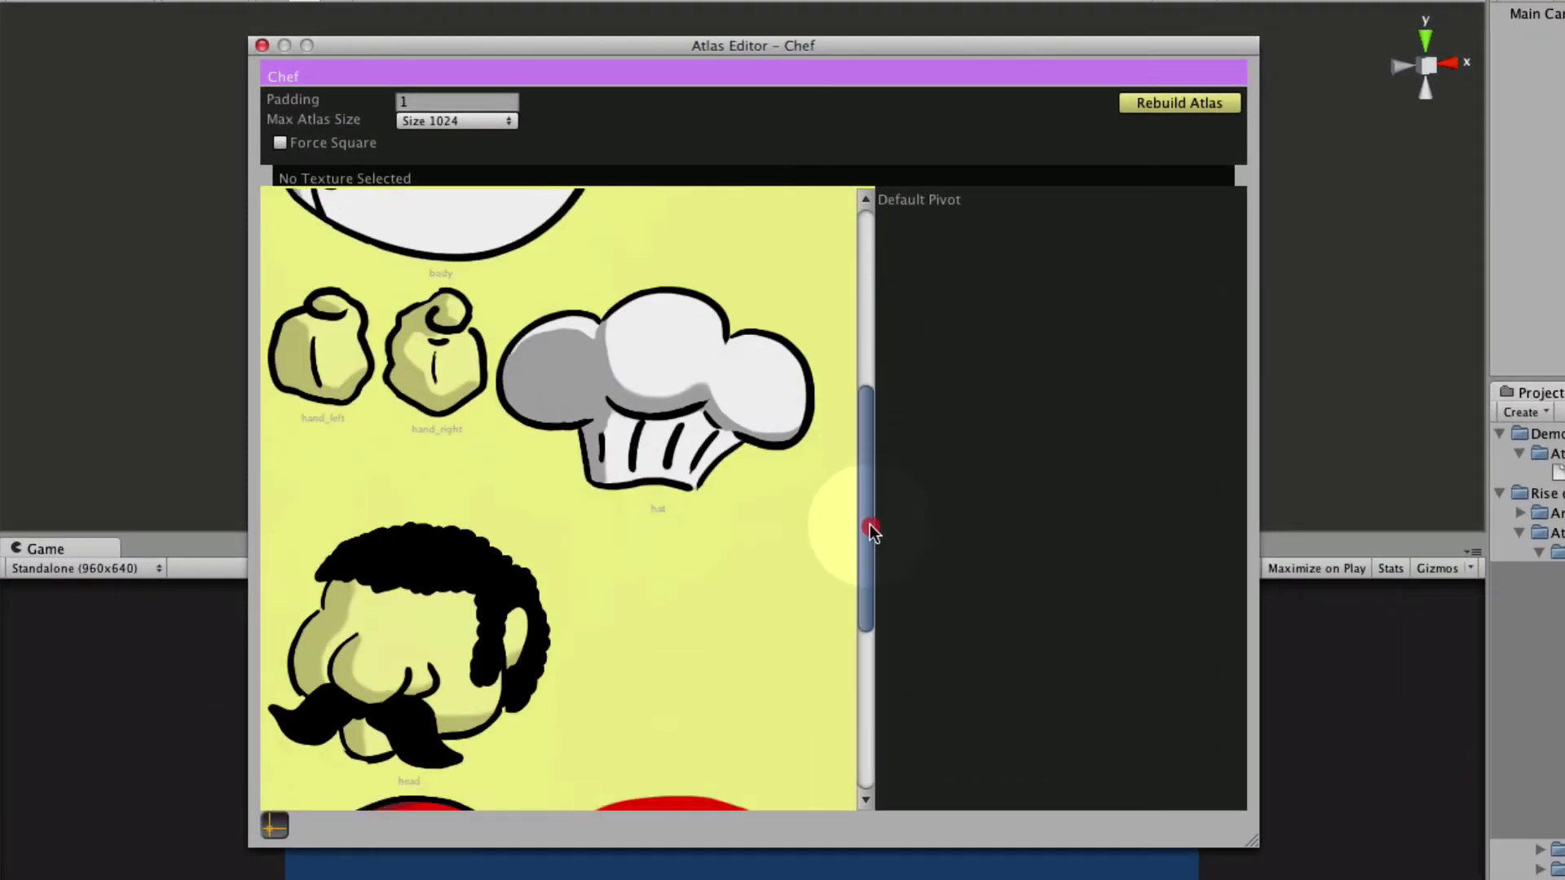
left_click_drag(869, 525, 844, 287)
- Move the arm_left and arm_right pivots to the upper ends of the arms
left_click(390, 331)
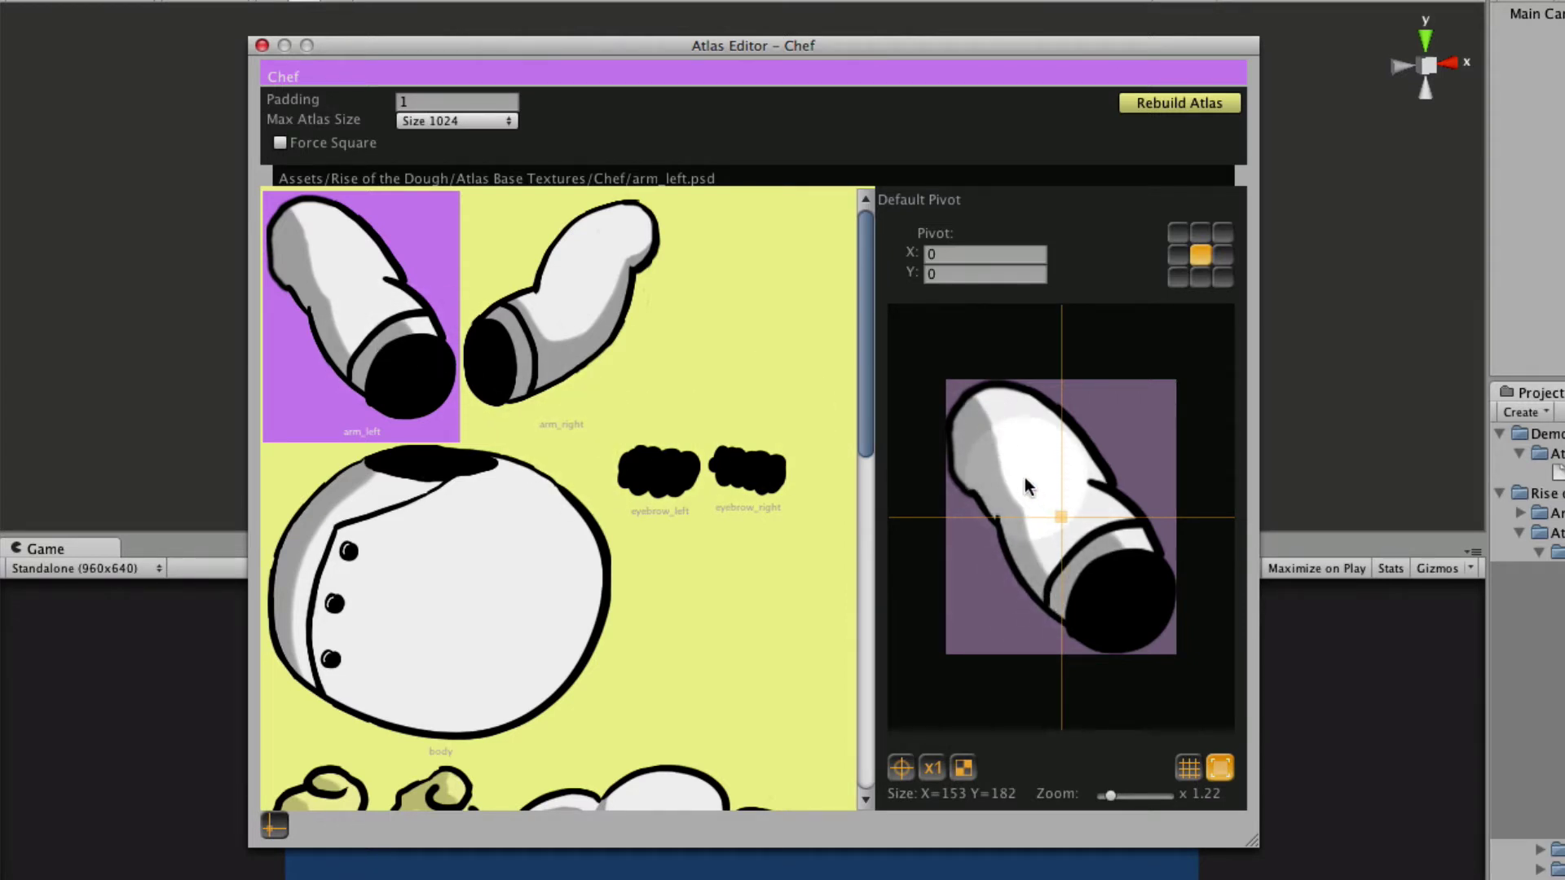
left_click(995, 432)
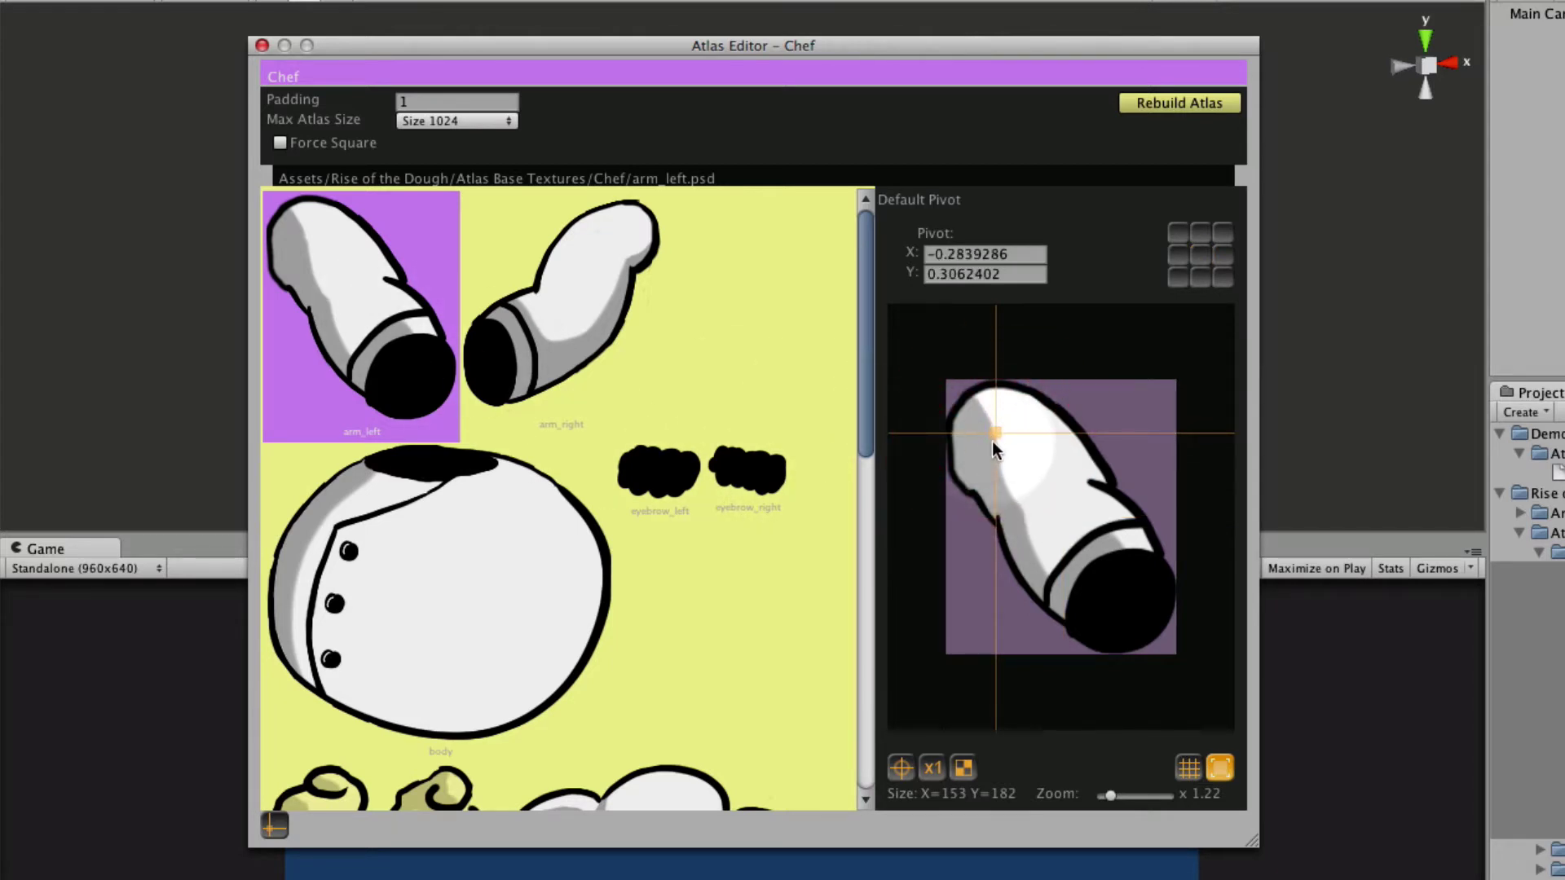
left_click(580, 287)
left_click_drag(1147, 439, 1140, 429)
- Review the body, eyebrow, hand and hat sprites, adjusting the hat pivot
left_click(440, 554)
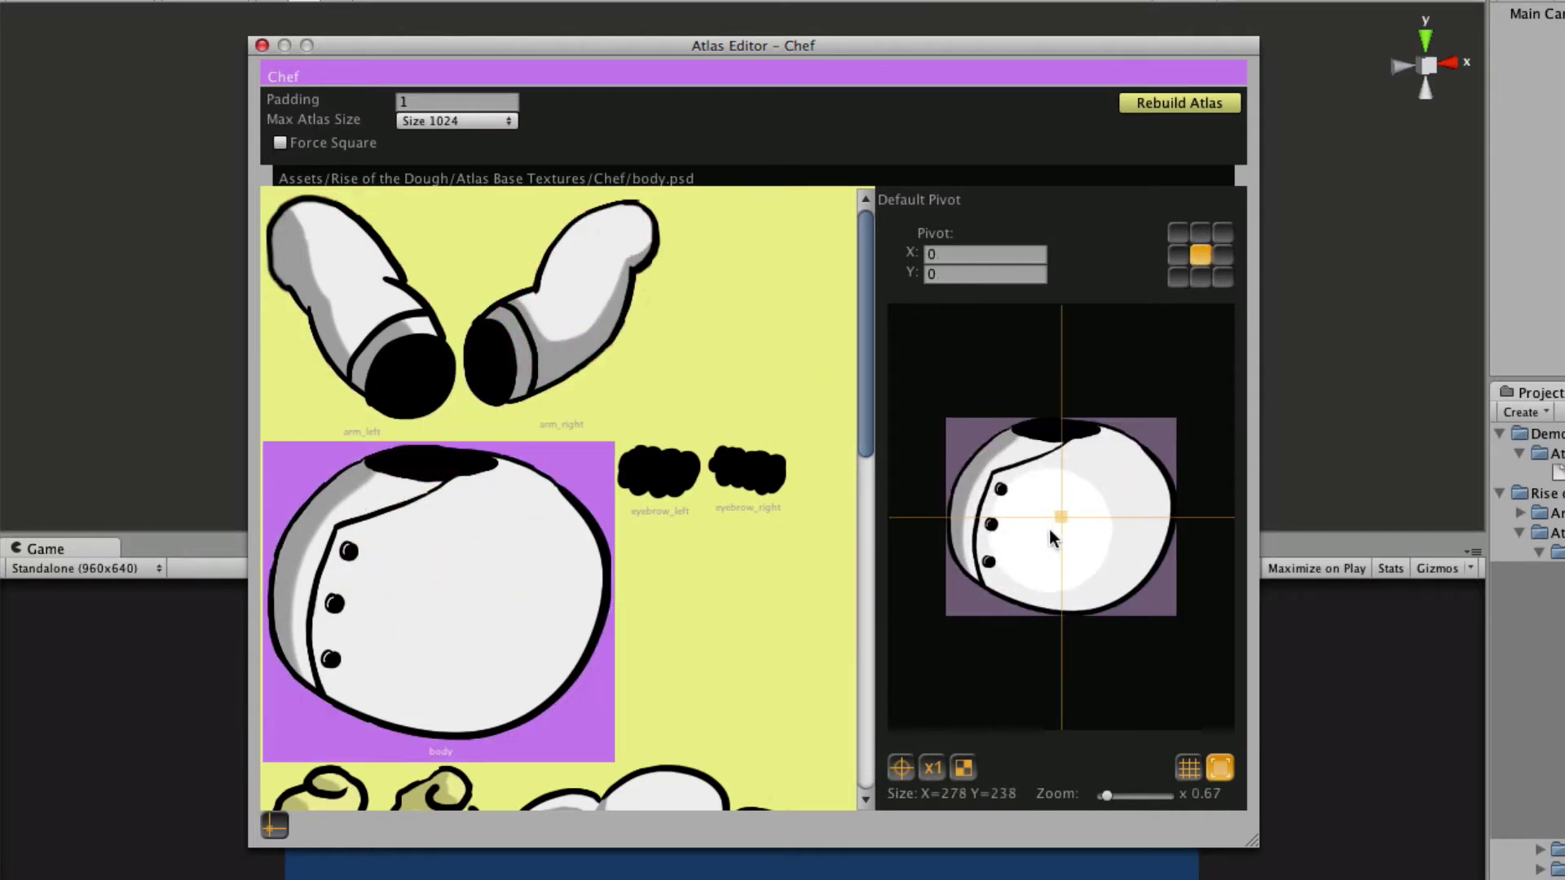
left_click(677, 481)
left_click(747, 467)
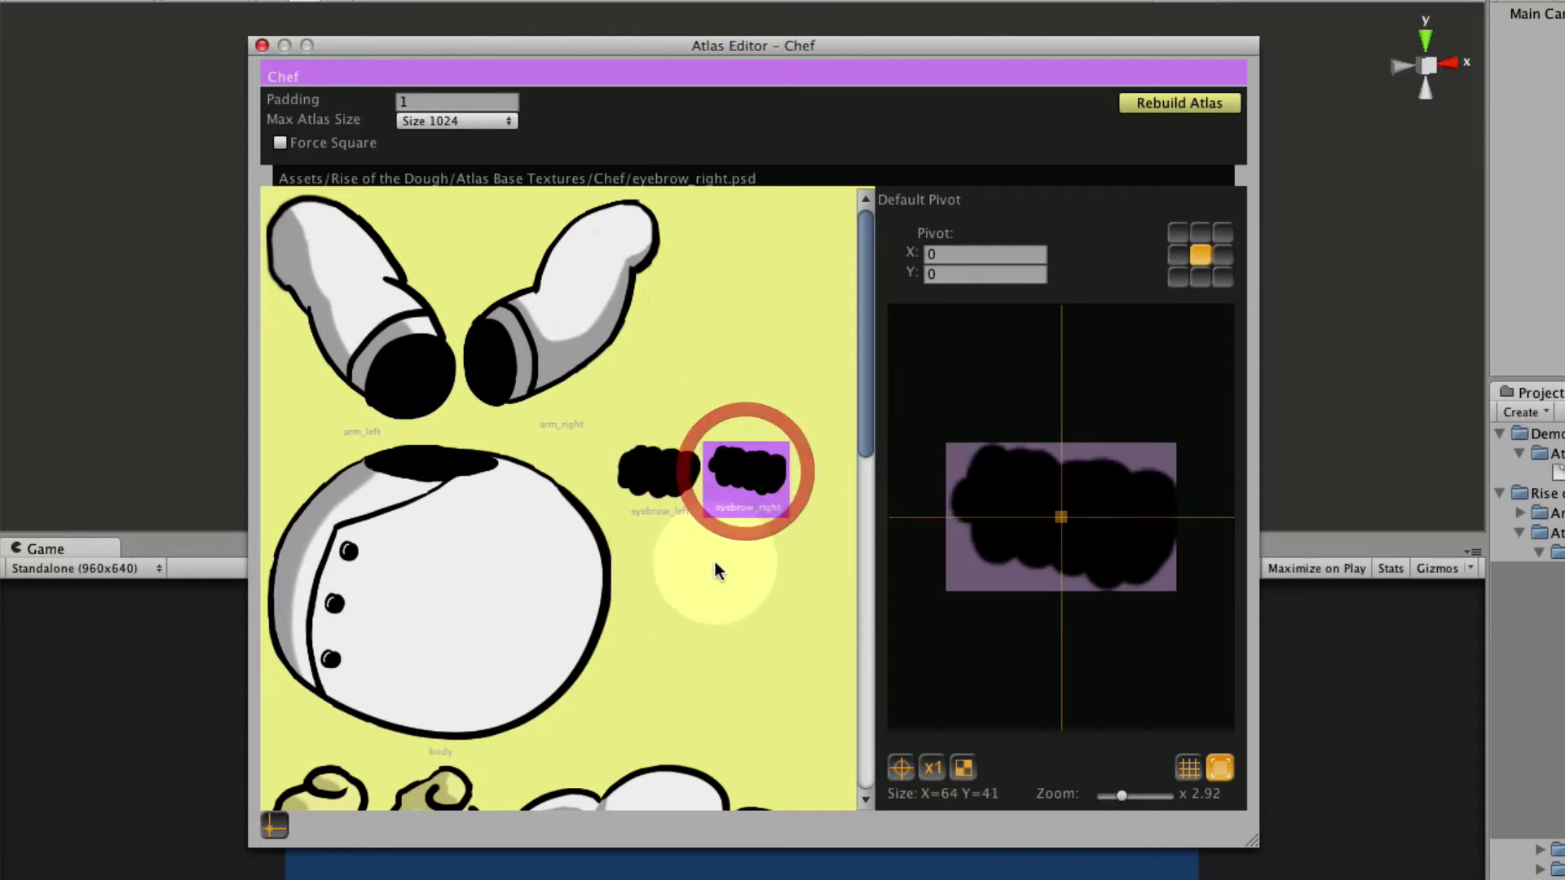
scroll(713, 562, "down", 5)
left_click(303, 628)
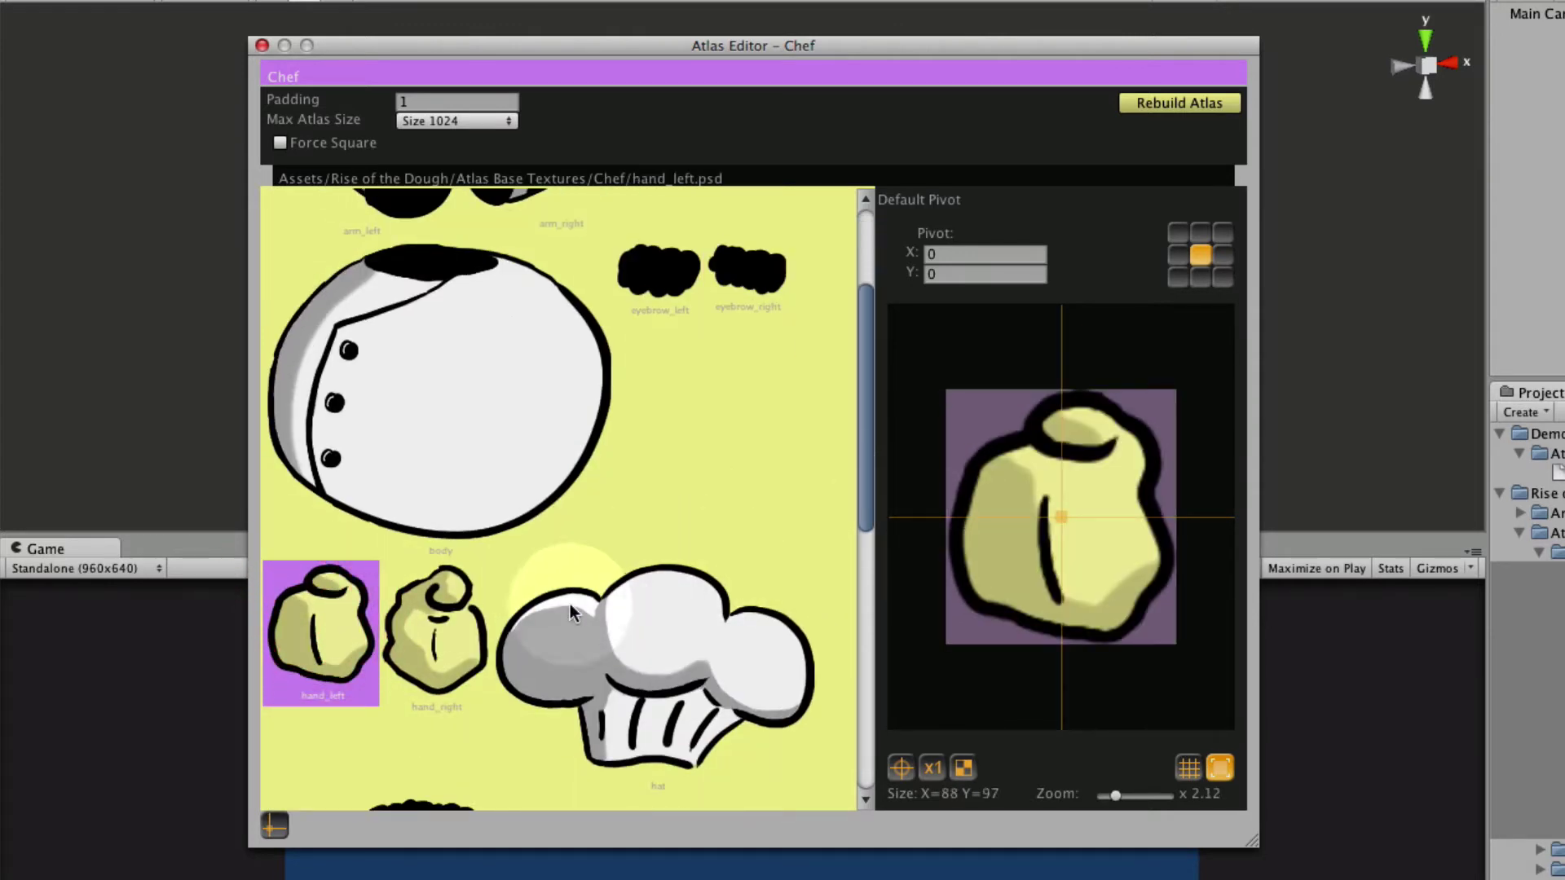
left_click(436, 637)
left_click(635, 669)
left_click_drag(1062, 517, 1079, 590)
- Review the head sprite and adjust the kerchief_back and kerchief_front pivots
scroll(690, 636, "down", 5)
scroll(689, 629, "down", 2)
left_click(457, 454)
left_click(451, 687)
left_click_drag(1019, 531, 1045, 575)
left_click(712, 631)
left_click_drag(1062, 496, 1020, 402)
- Raise the leg_right and waist pivots close to their top edges
scroll(438, 686, "down", 2)
left_click(319, 689)
left_click(432, 685)
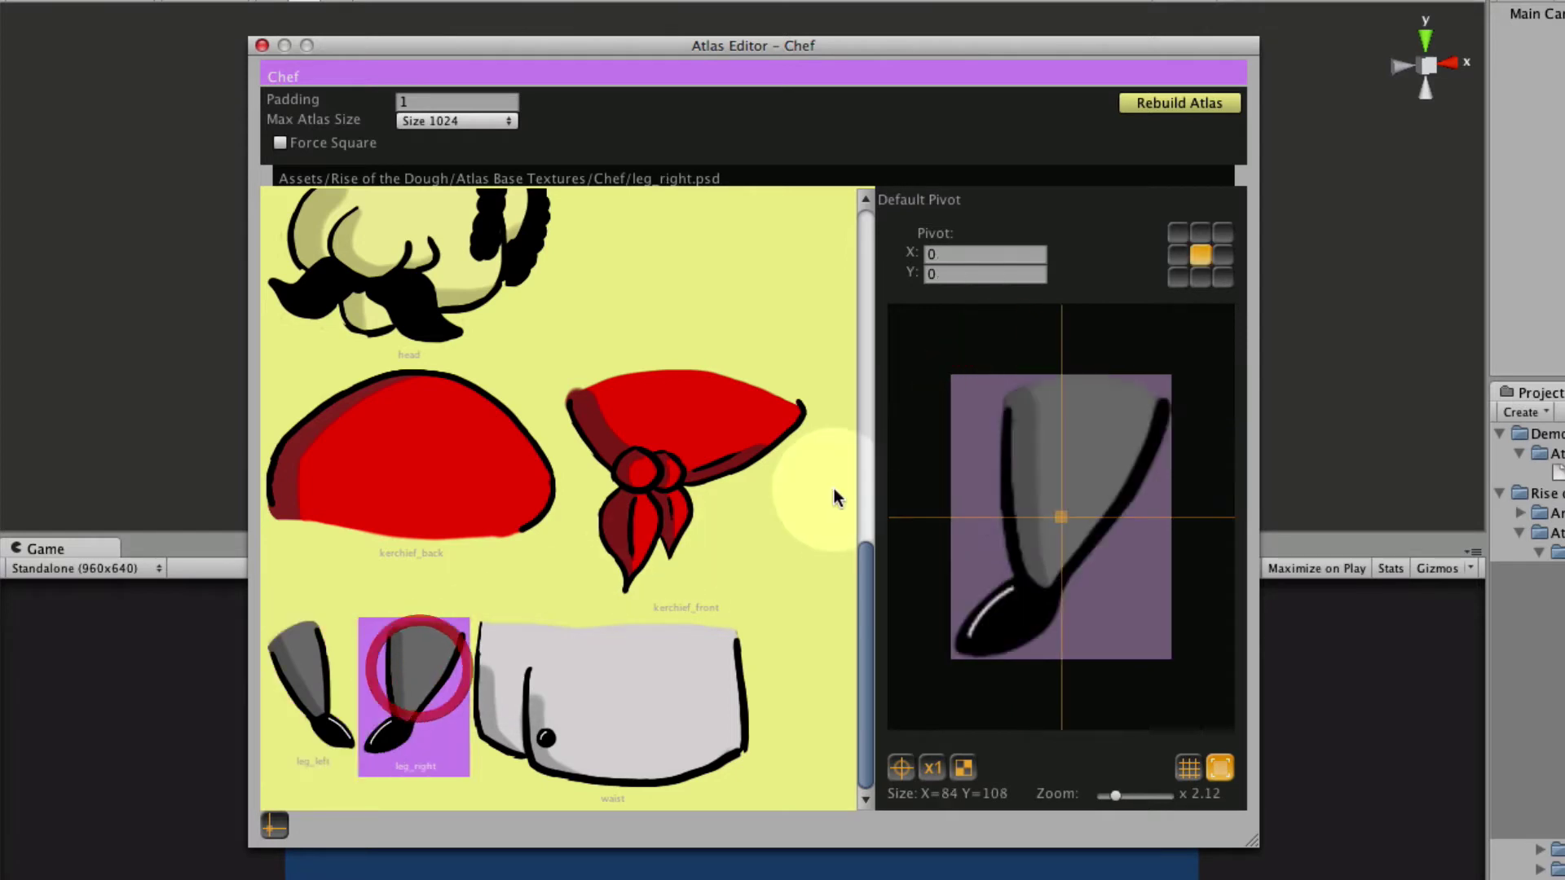
left_click_drag(1061, 516, 1082, 396)
left_click(604, 673)
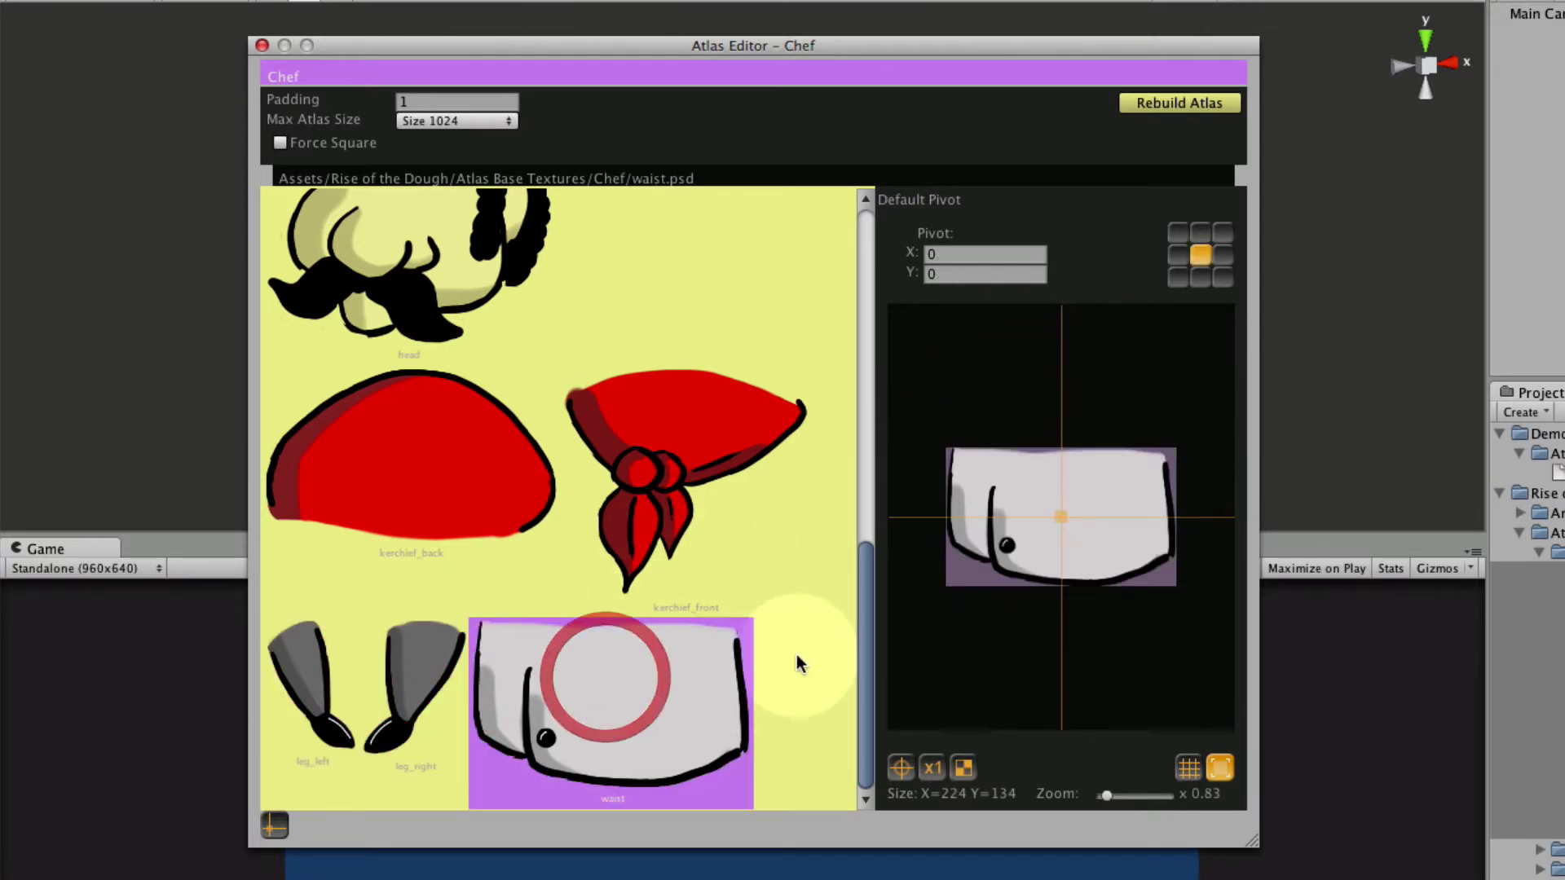
left_click_drag(1073, 567, 1058, 457)
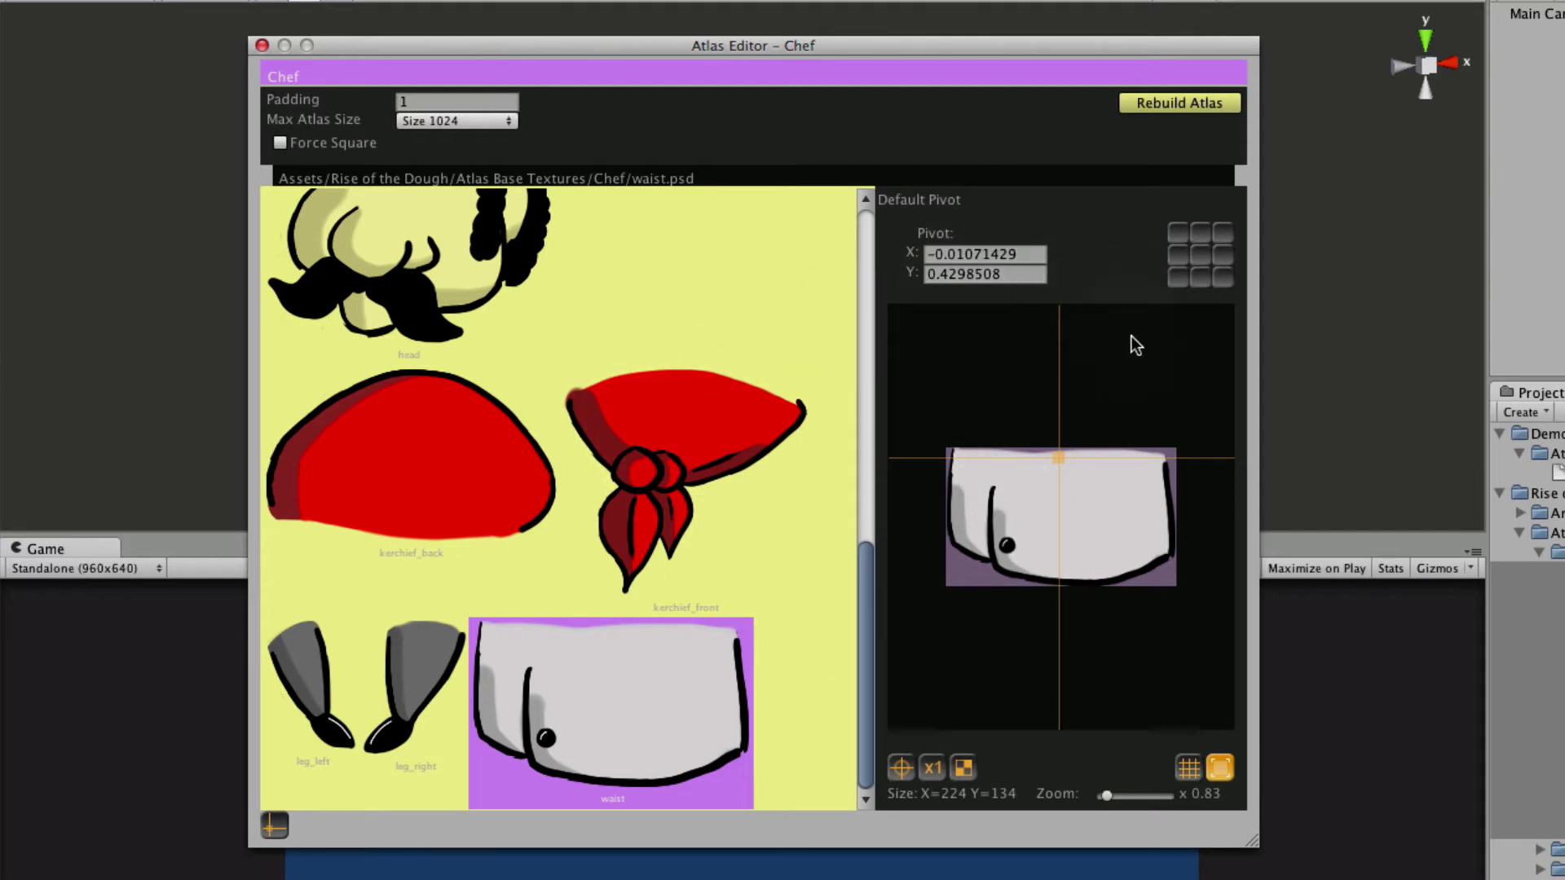
- Try the corner and centre pivot presets, then drag the waist pivot to X 0, Y 0.438806
left_click(1177, 277)
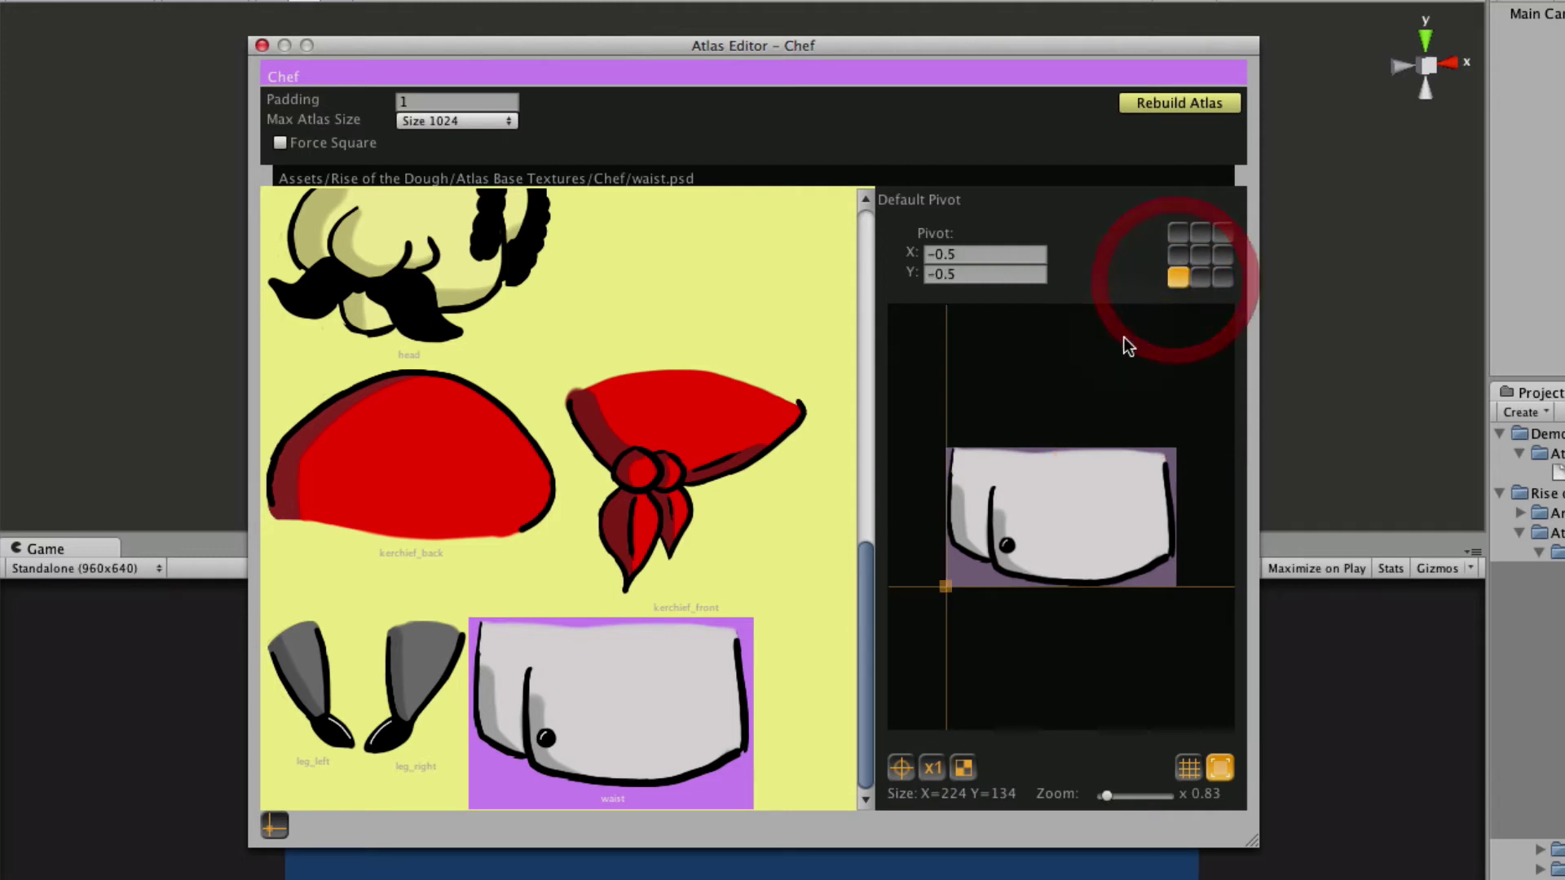
left_click(1220, 235)
left_click(1196, 257)
left_click(1178, 233)
left_click(1224, 278)
left_click_drag(1141, 570, 1060, 457)
- Re-centre the waist pivot preview on its origin and pan around the sprite
left_click(902, 766)
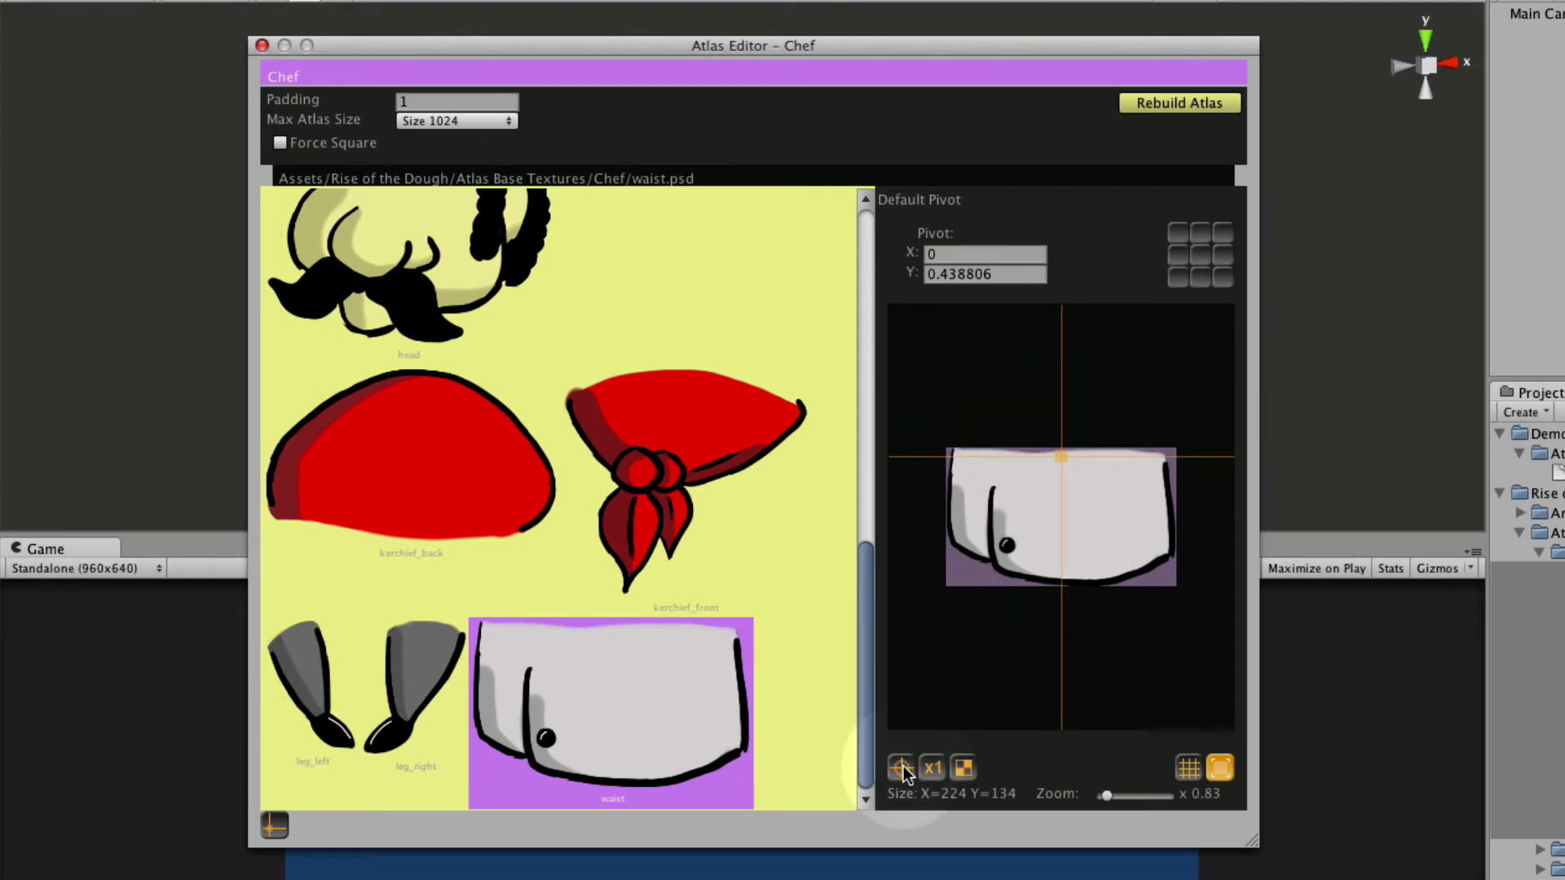
left_click(903, 767)
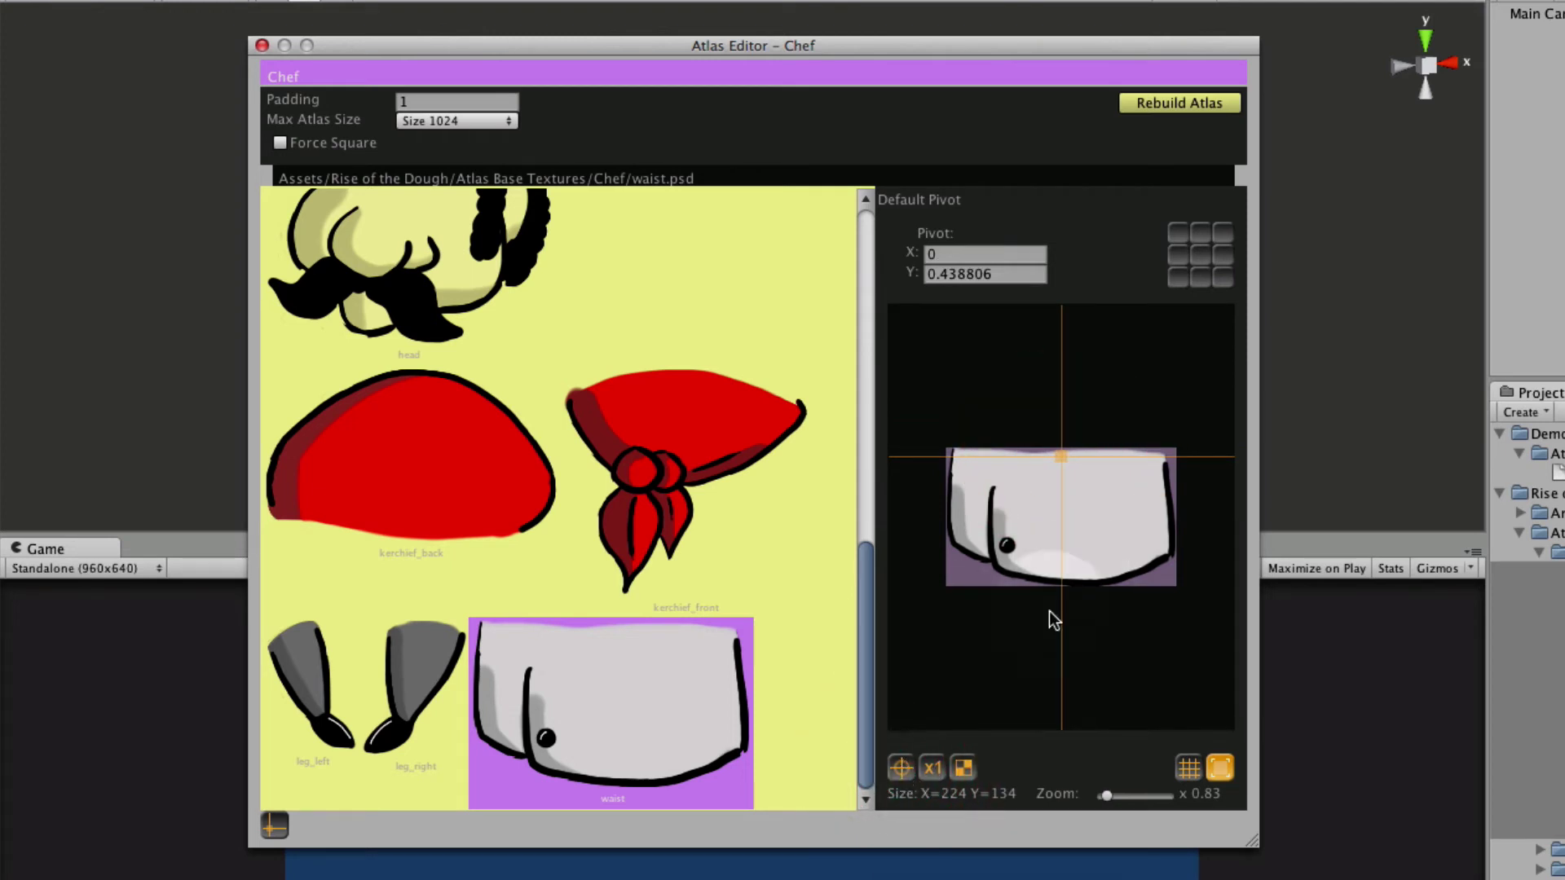
left_click_drag(1068, 590, 1133, 523)
mouse_move(978, 463)
left_mouse_down()
mouse_move(1094, 580)
mouse_move(922, 411)
mouse_move(954, 447)
left_mouse_up()
left_click(902, 766)
left_click(901, 768)
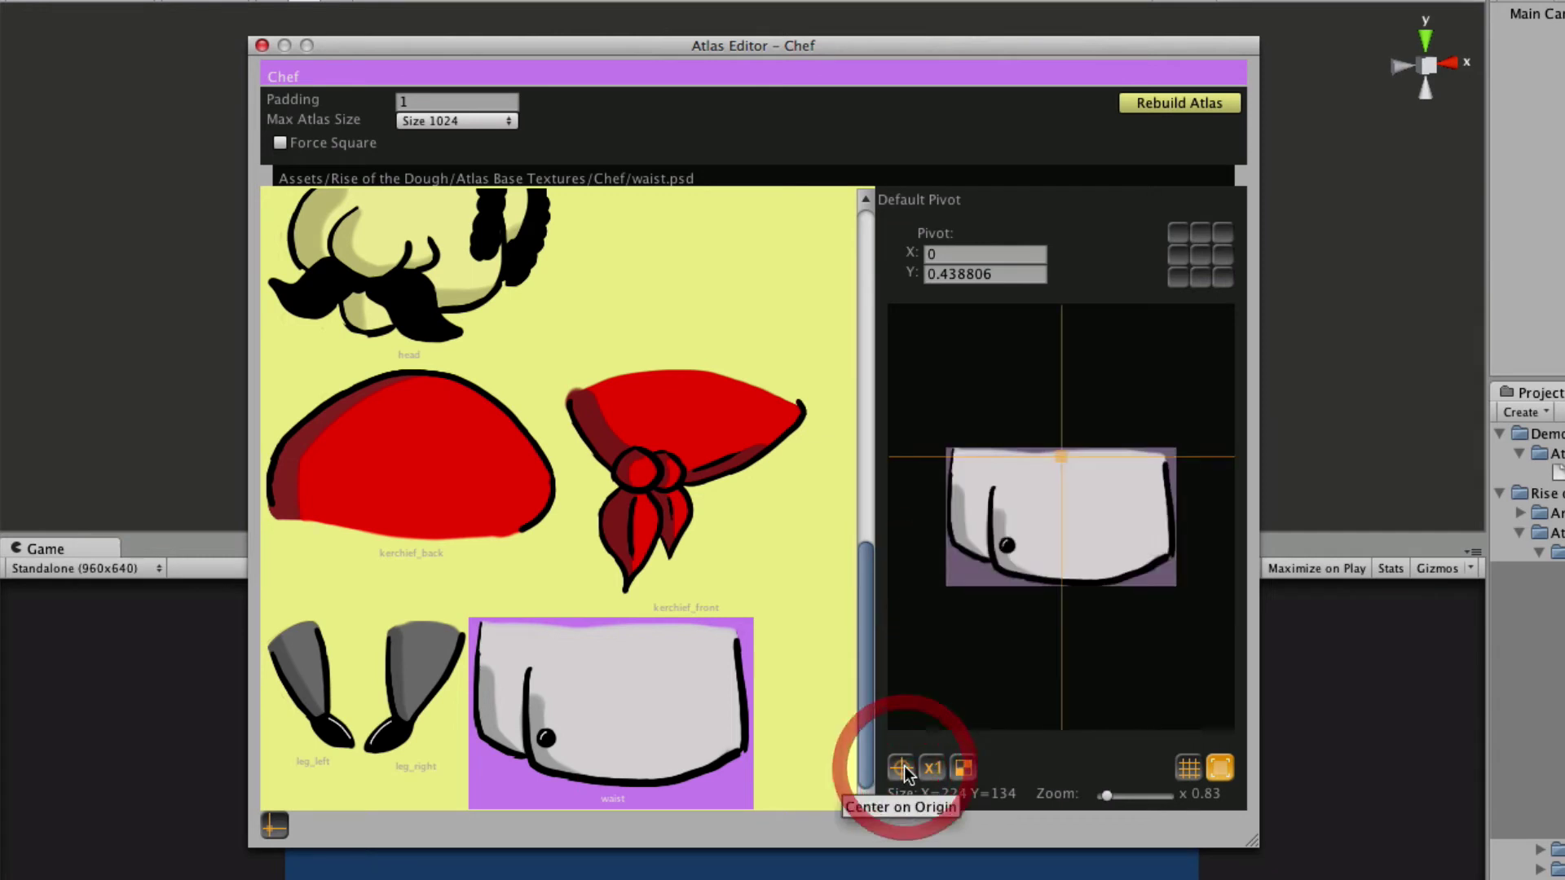
scroll(1054, 609, "down", 3)
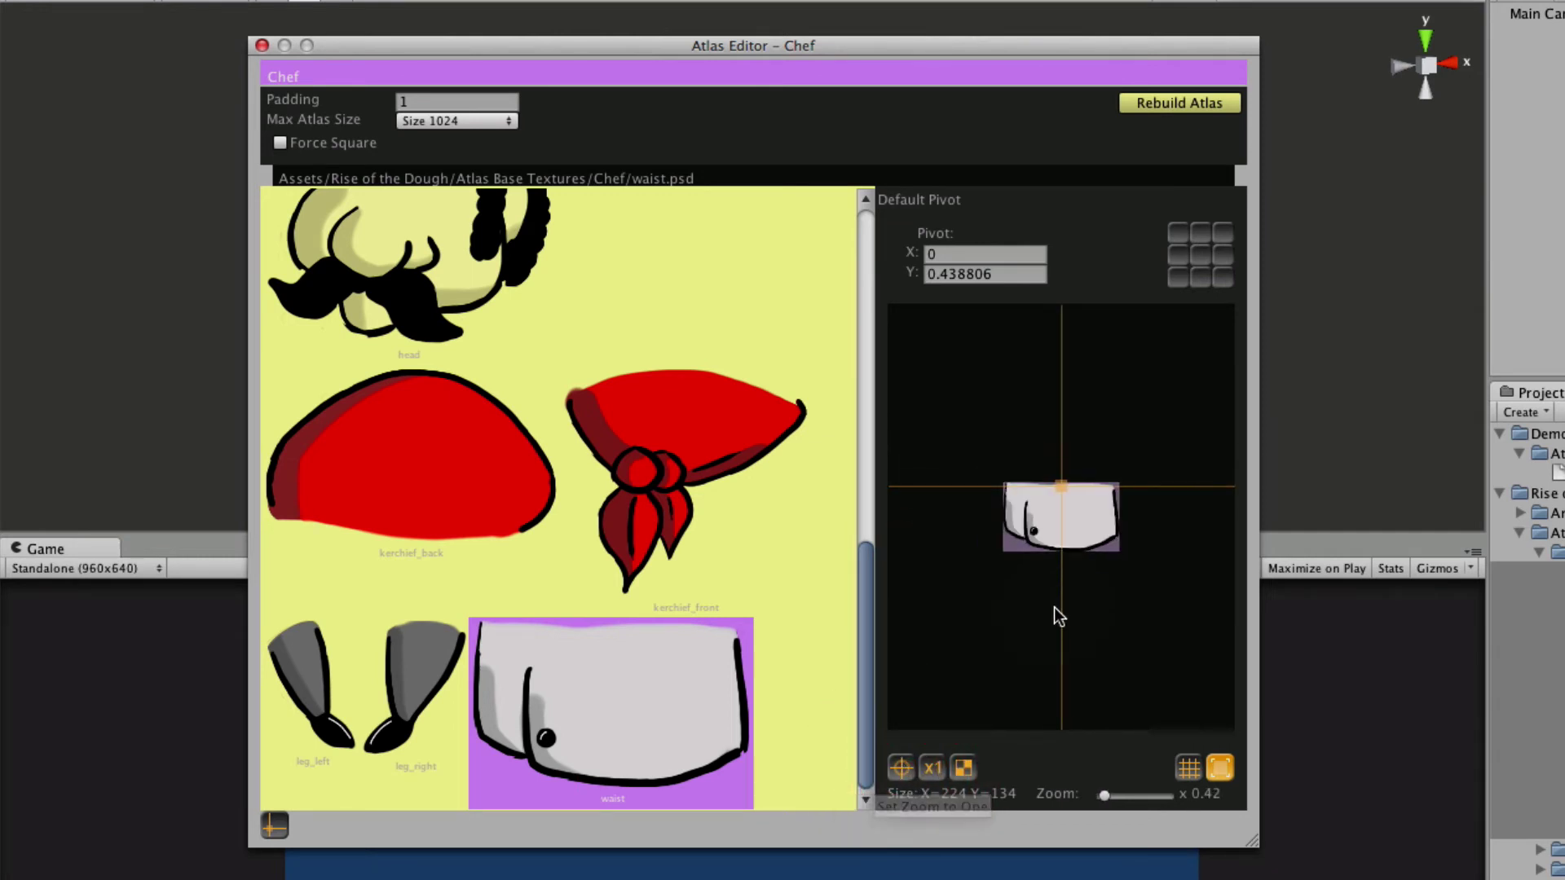
scroll(1054, 608, "up", 3)
scroll(1054, 608, "down", 5)
scroll(1054, 608, "up", 5)
scroll(1053, 609, "up", 3)
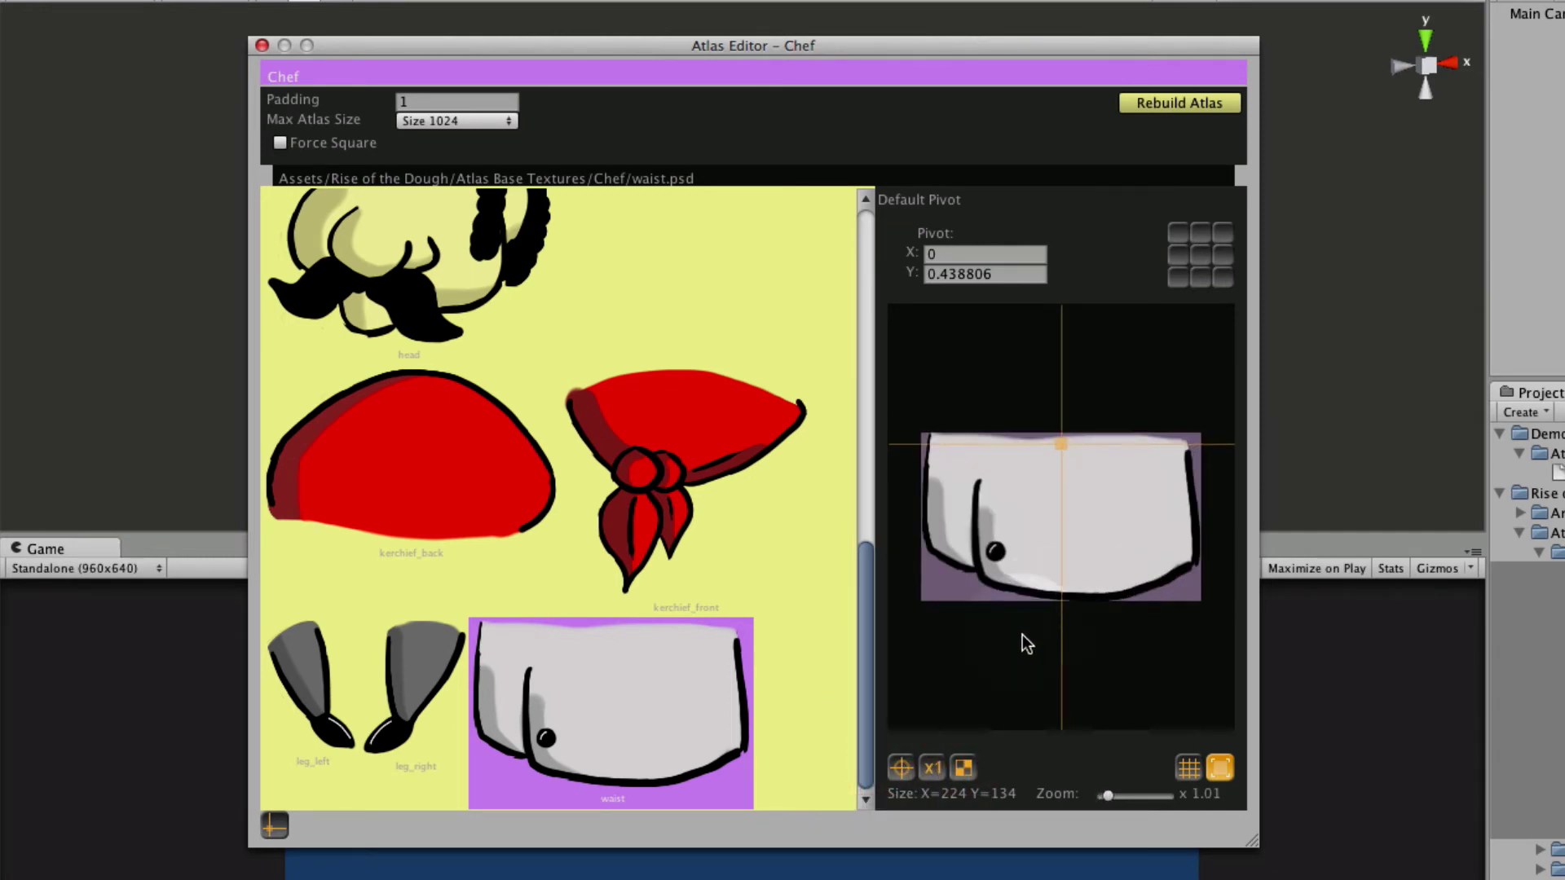
- Reset the preview zoom to 1, then zoom out to 0.63 with the slider
left_click(932, 771)
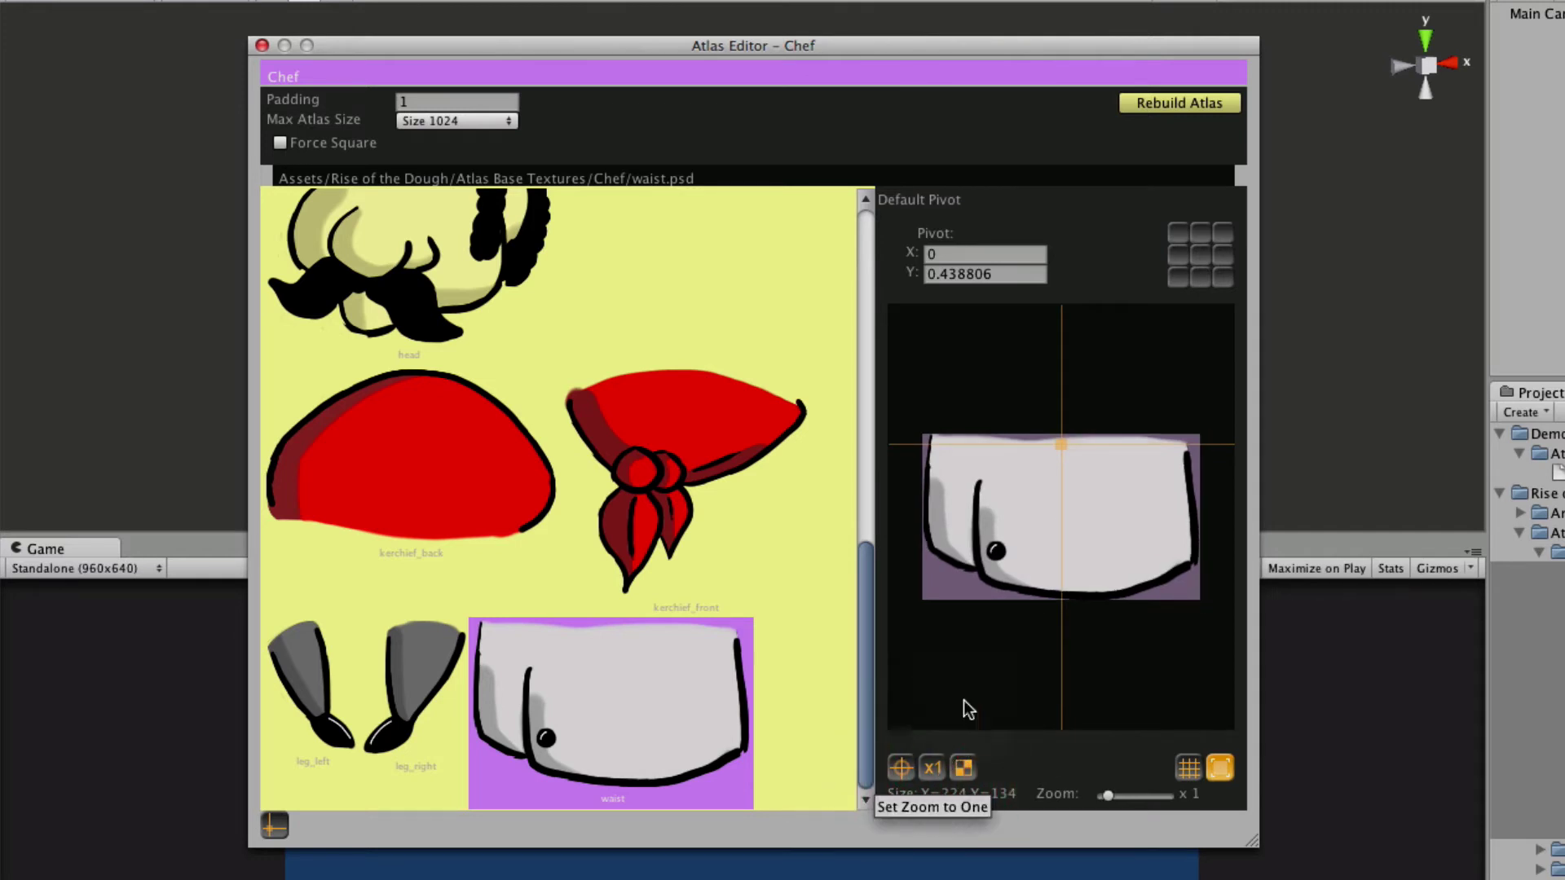
scroll(1053, 605, "down", 5)
left_click(932, 767)
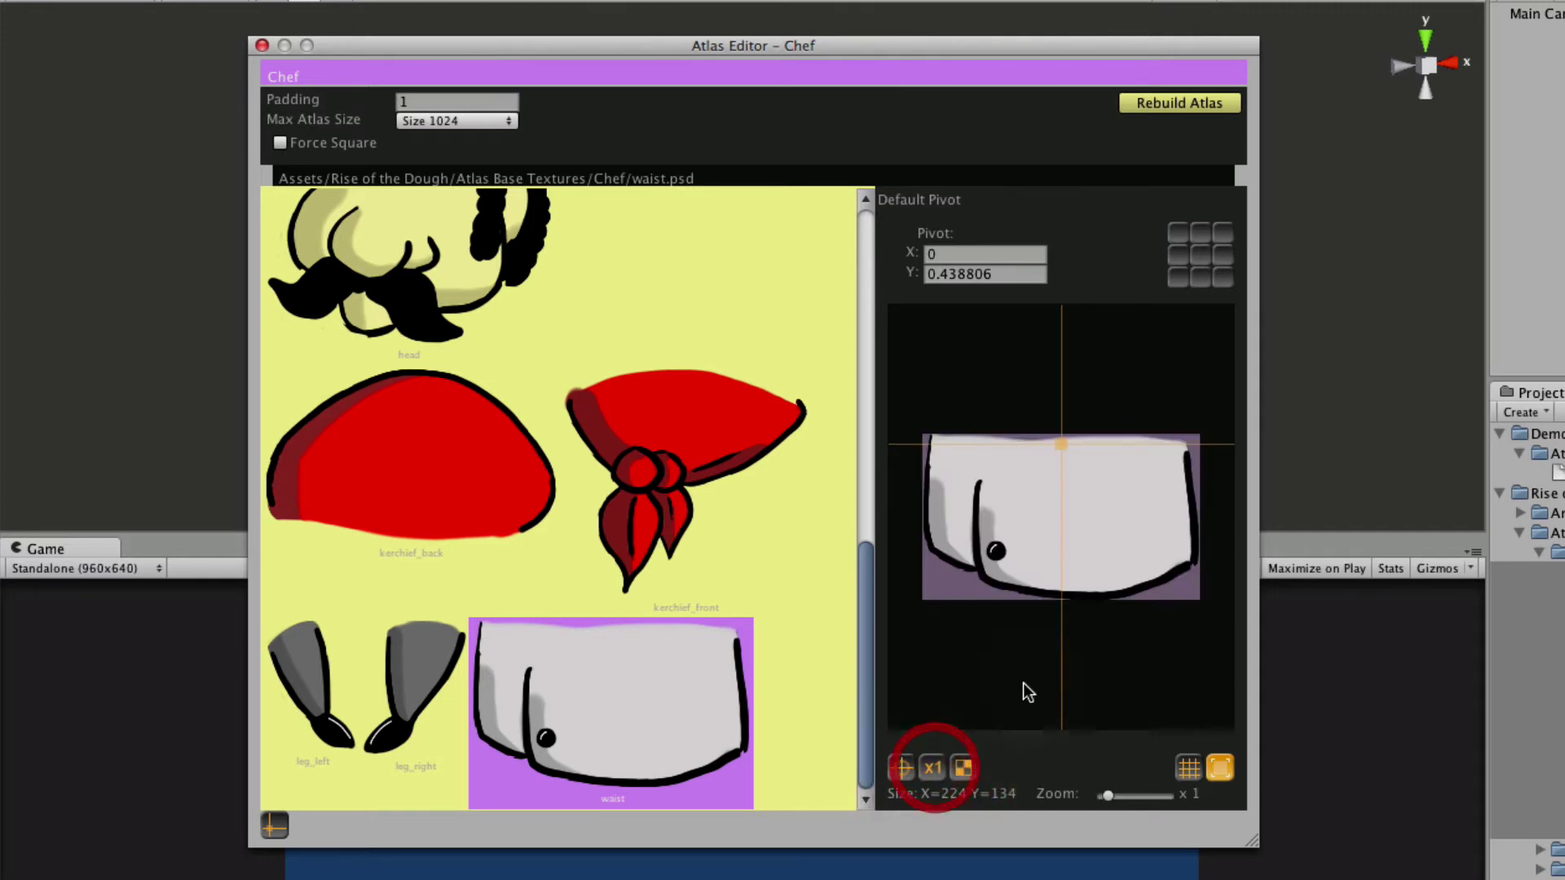
left_click(1108, 796)
mouse_move(1109, 799)
left_mouse_down()
mouse_move(1136, 802)
mouse_move(1107, 804)
left_mouse_up()
- Toggle contrast, grid and bounds, then nudge the waist pivot to X -0.007086168, Y 0.4264393
left_click(963, 767)
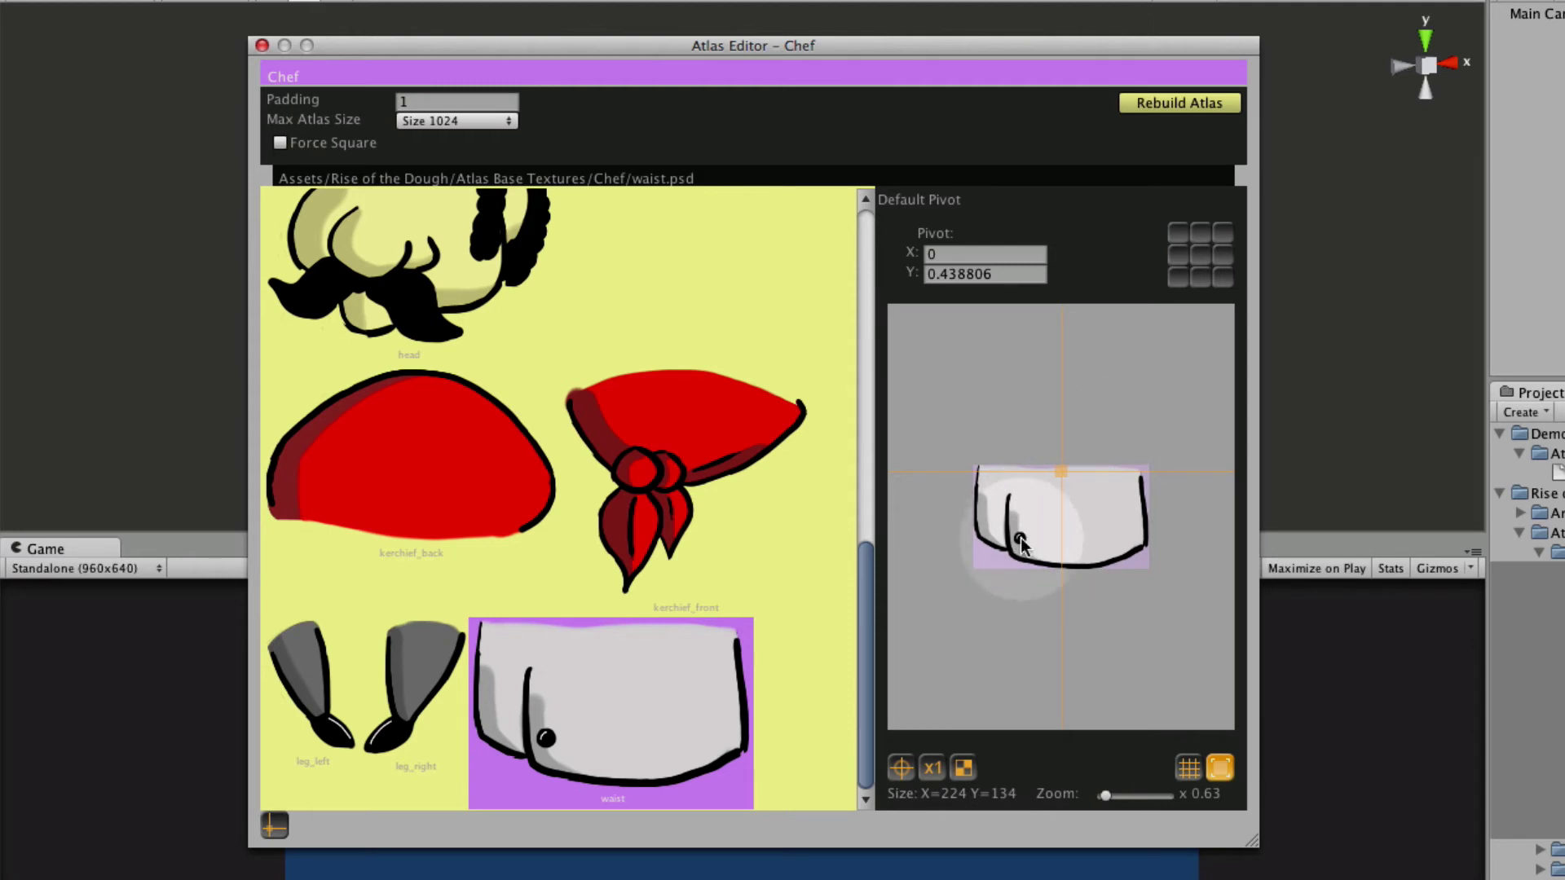
left_click(963, 768)
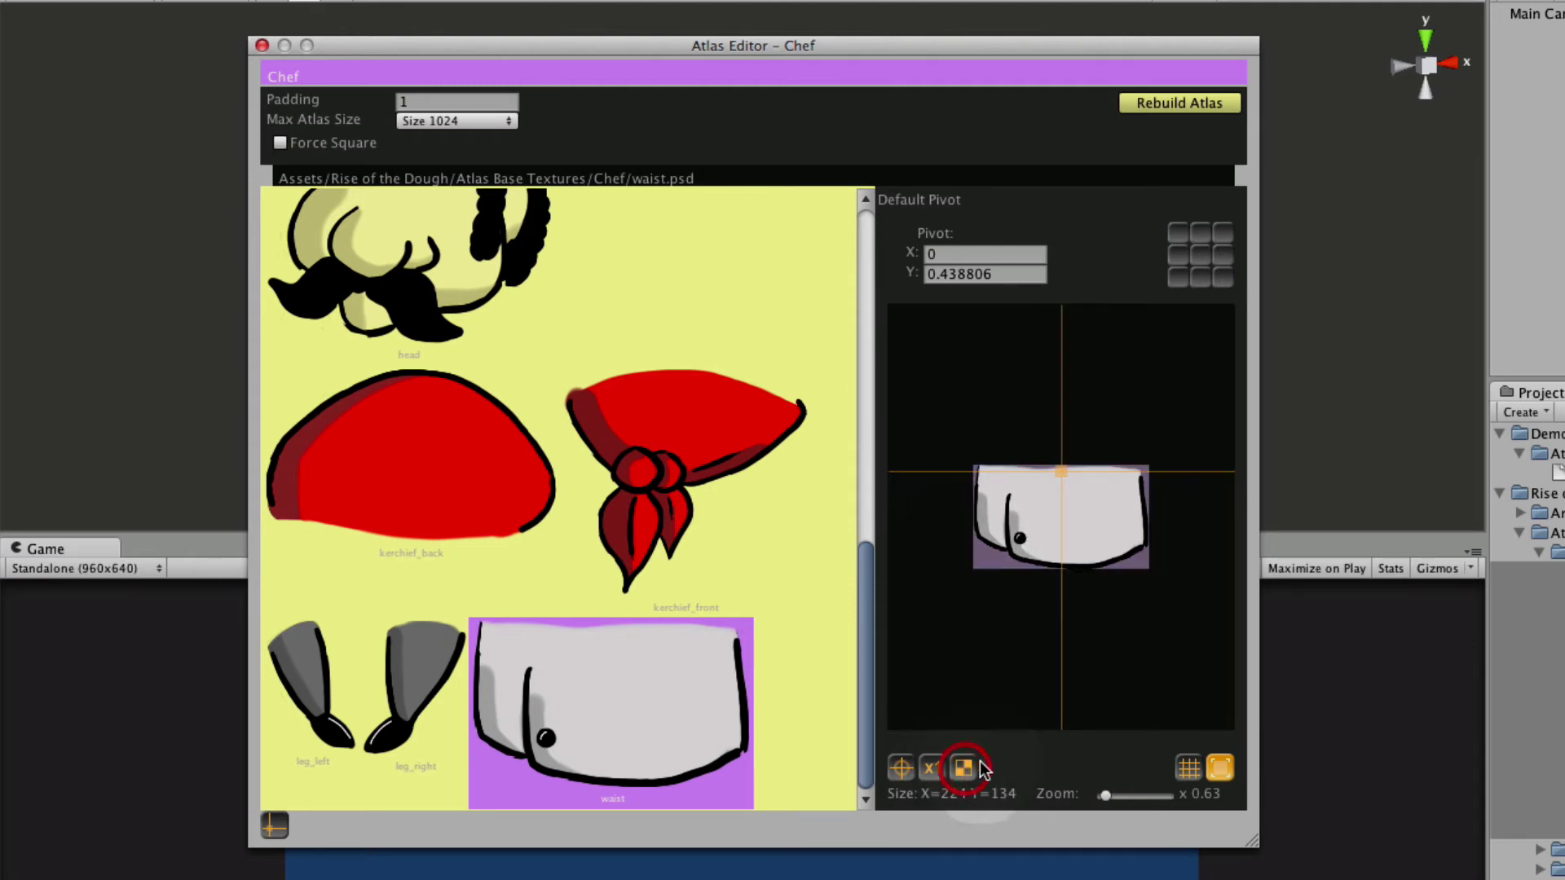
left_click(1188, 767)
left_click(1189, 767)
left_click(1220, 767)
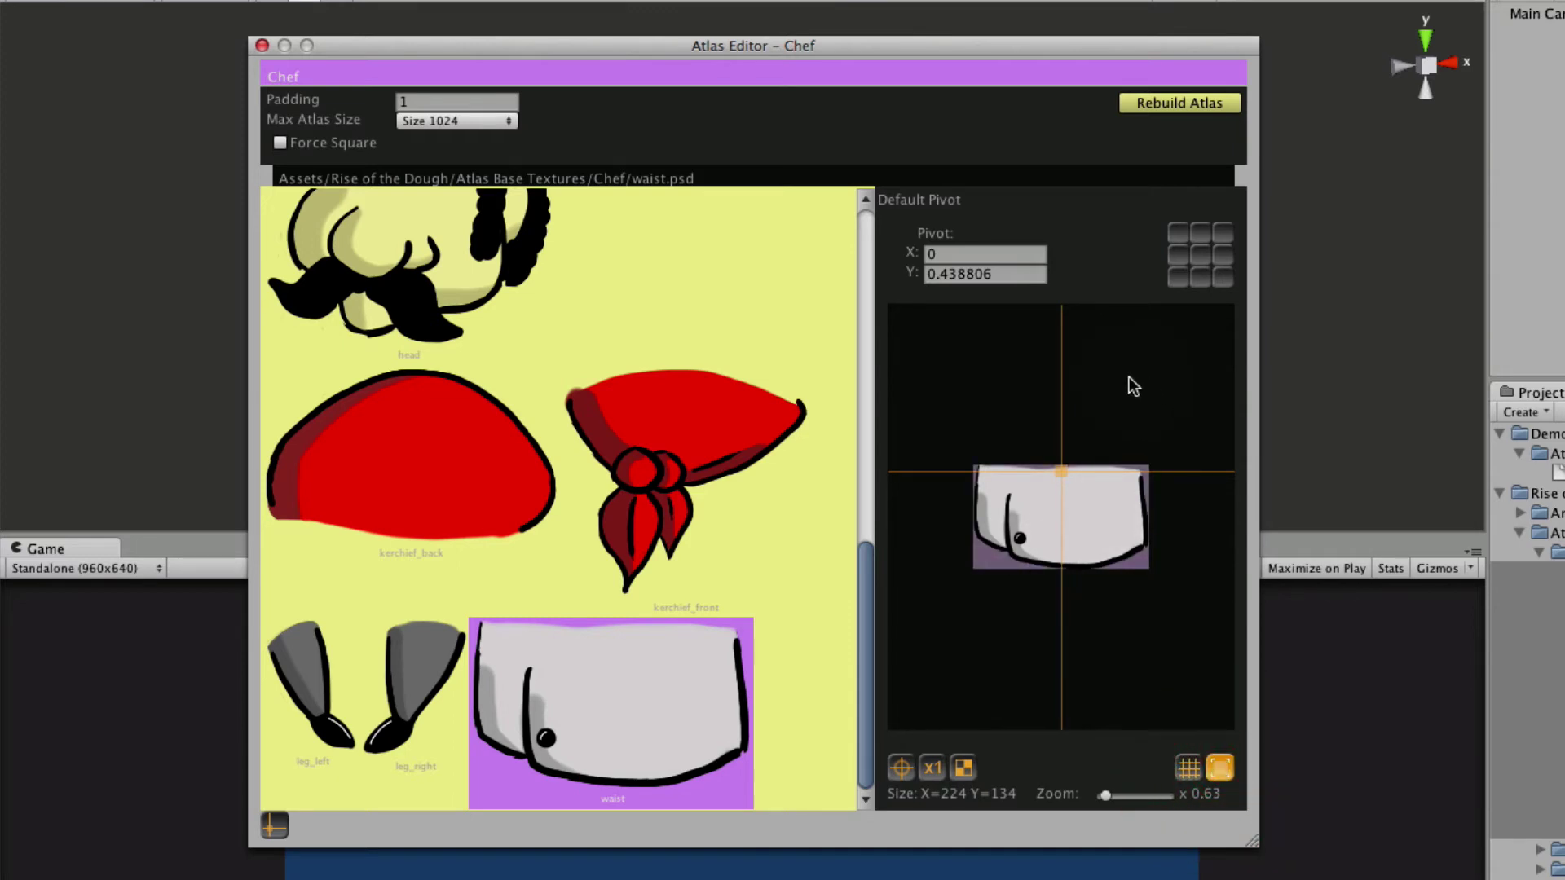
left_click(931, 253)
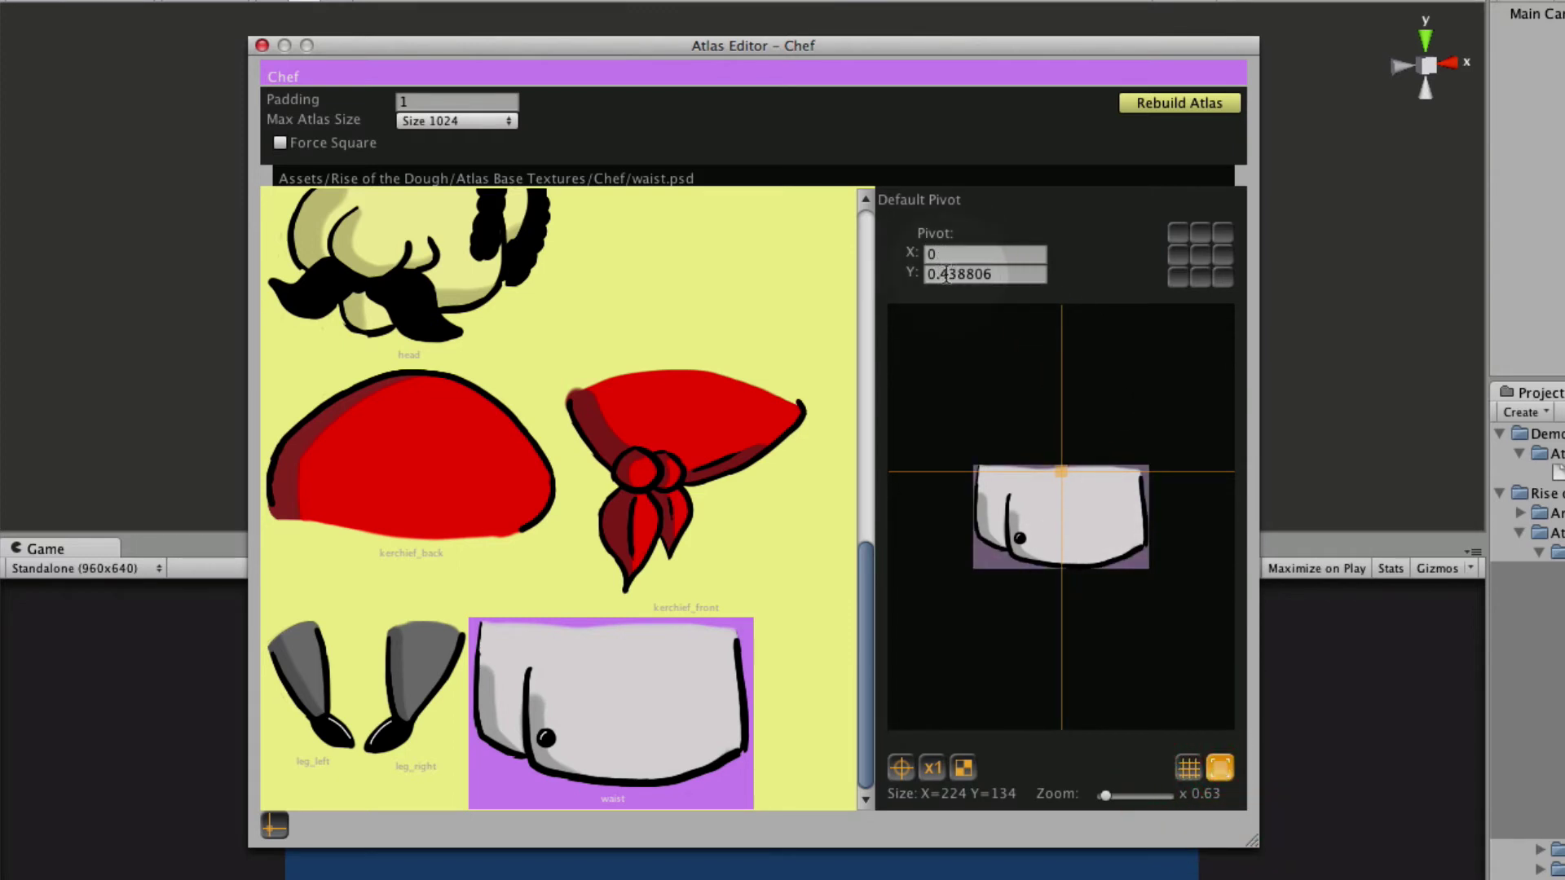
left_click_drag(1057, 470, 1059, 473)
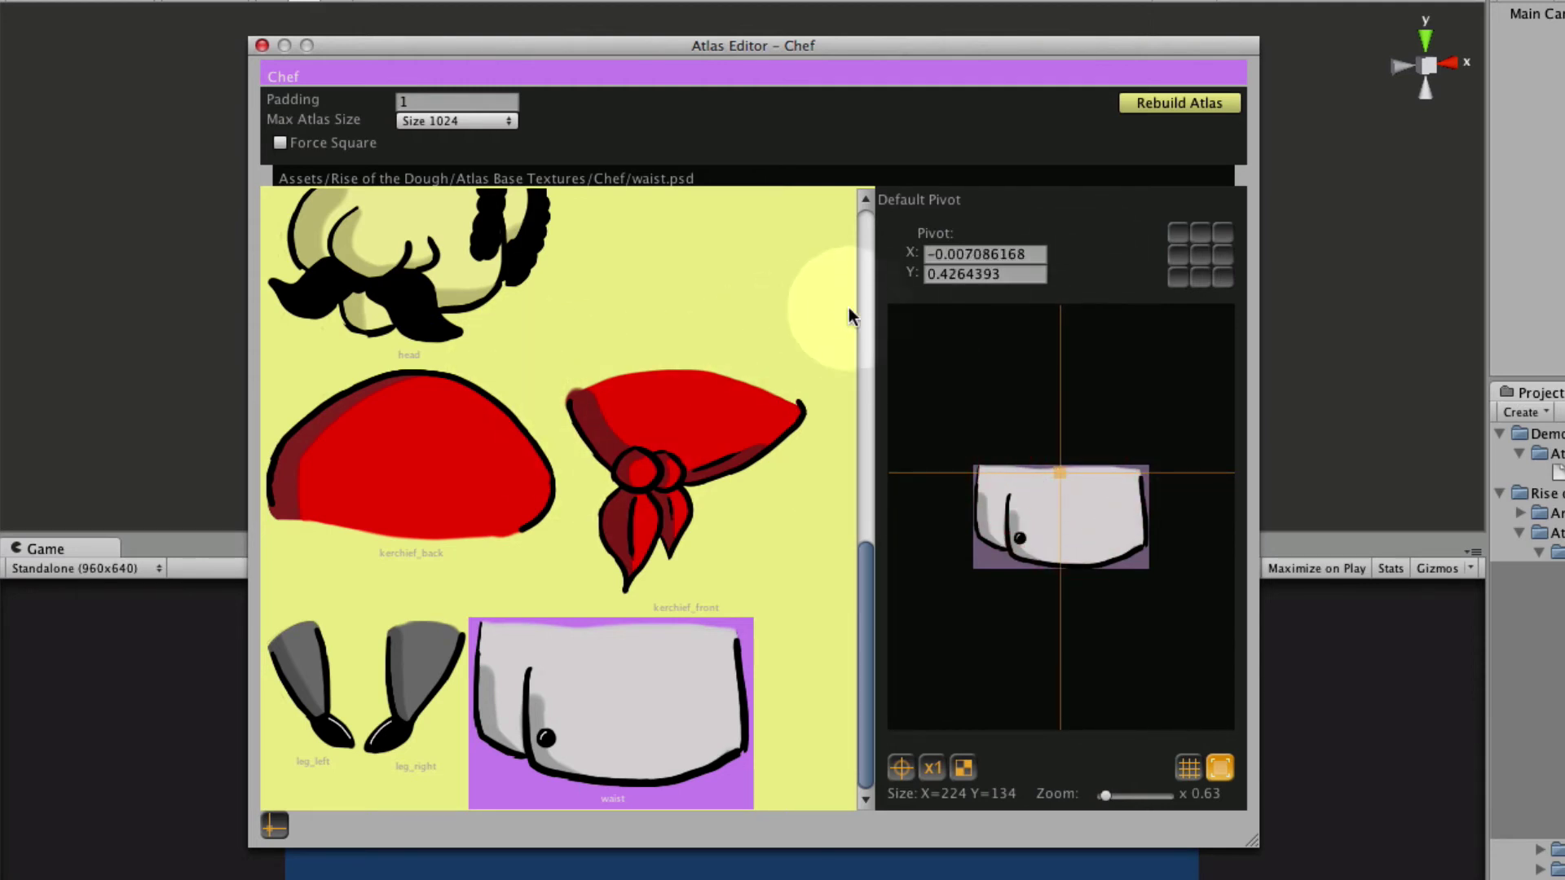
- Scroll the sprite list to the top and set Max Atlas Size to 4096
left_click_drag(859, 567, 820, 203)
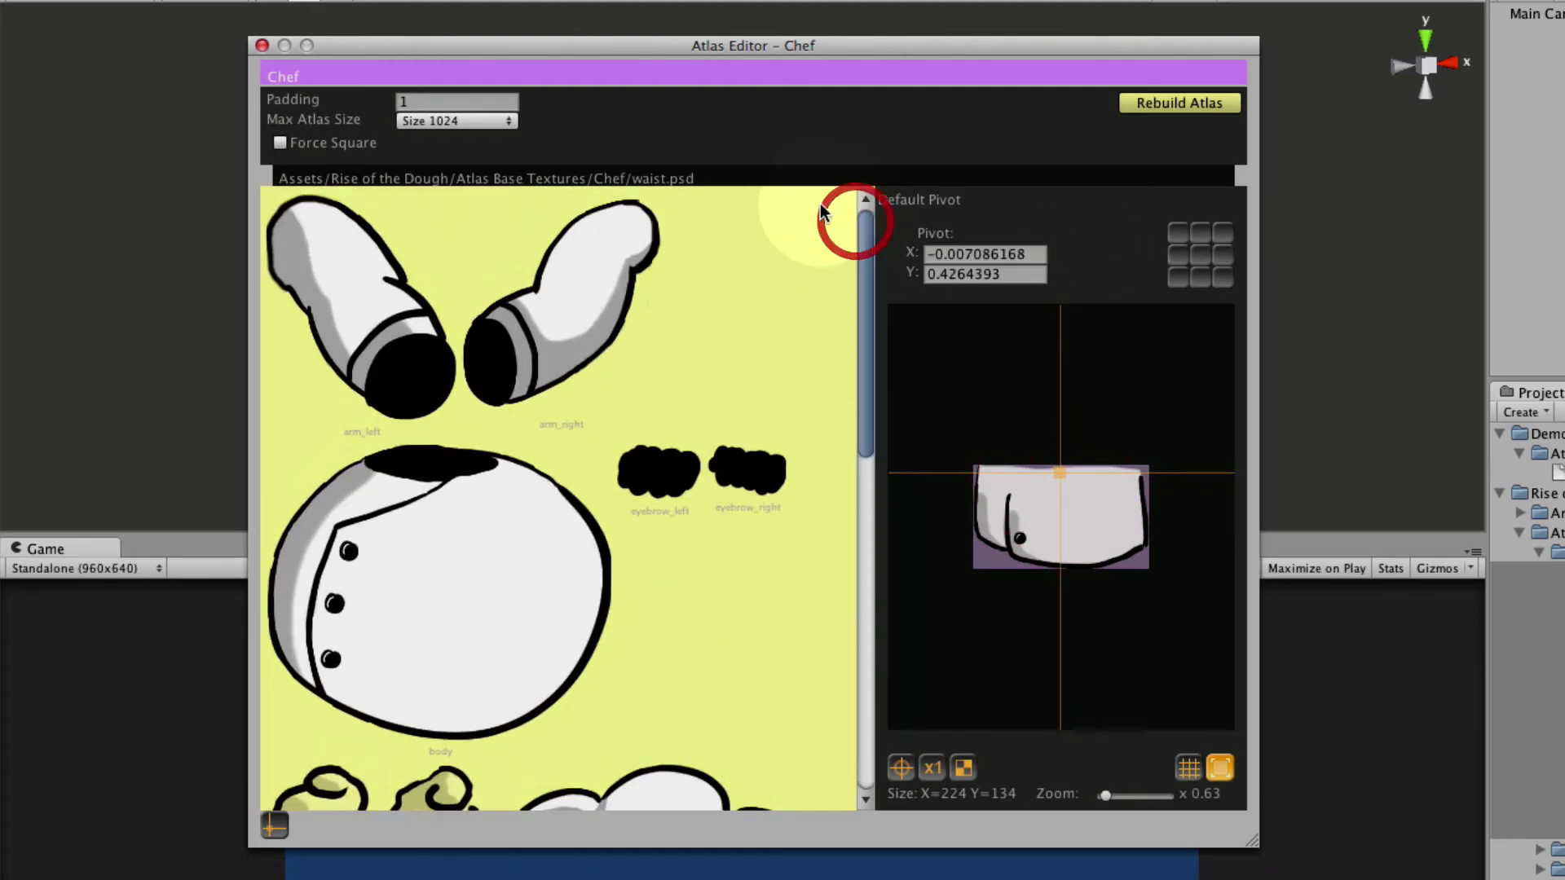
left_click(414, 101)
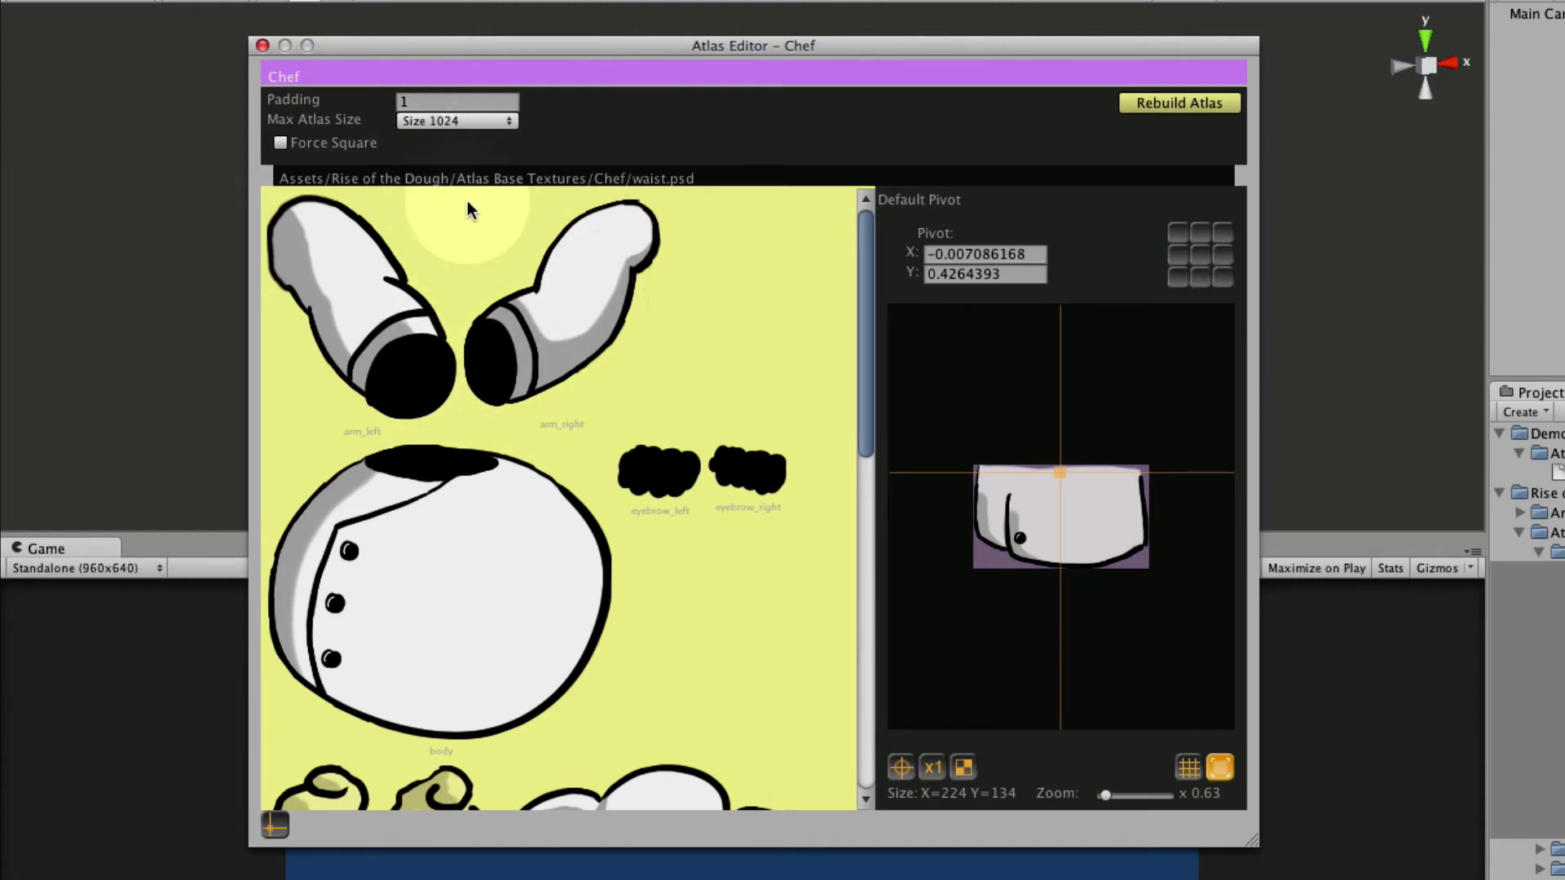
left_click(447, 120)
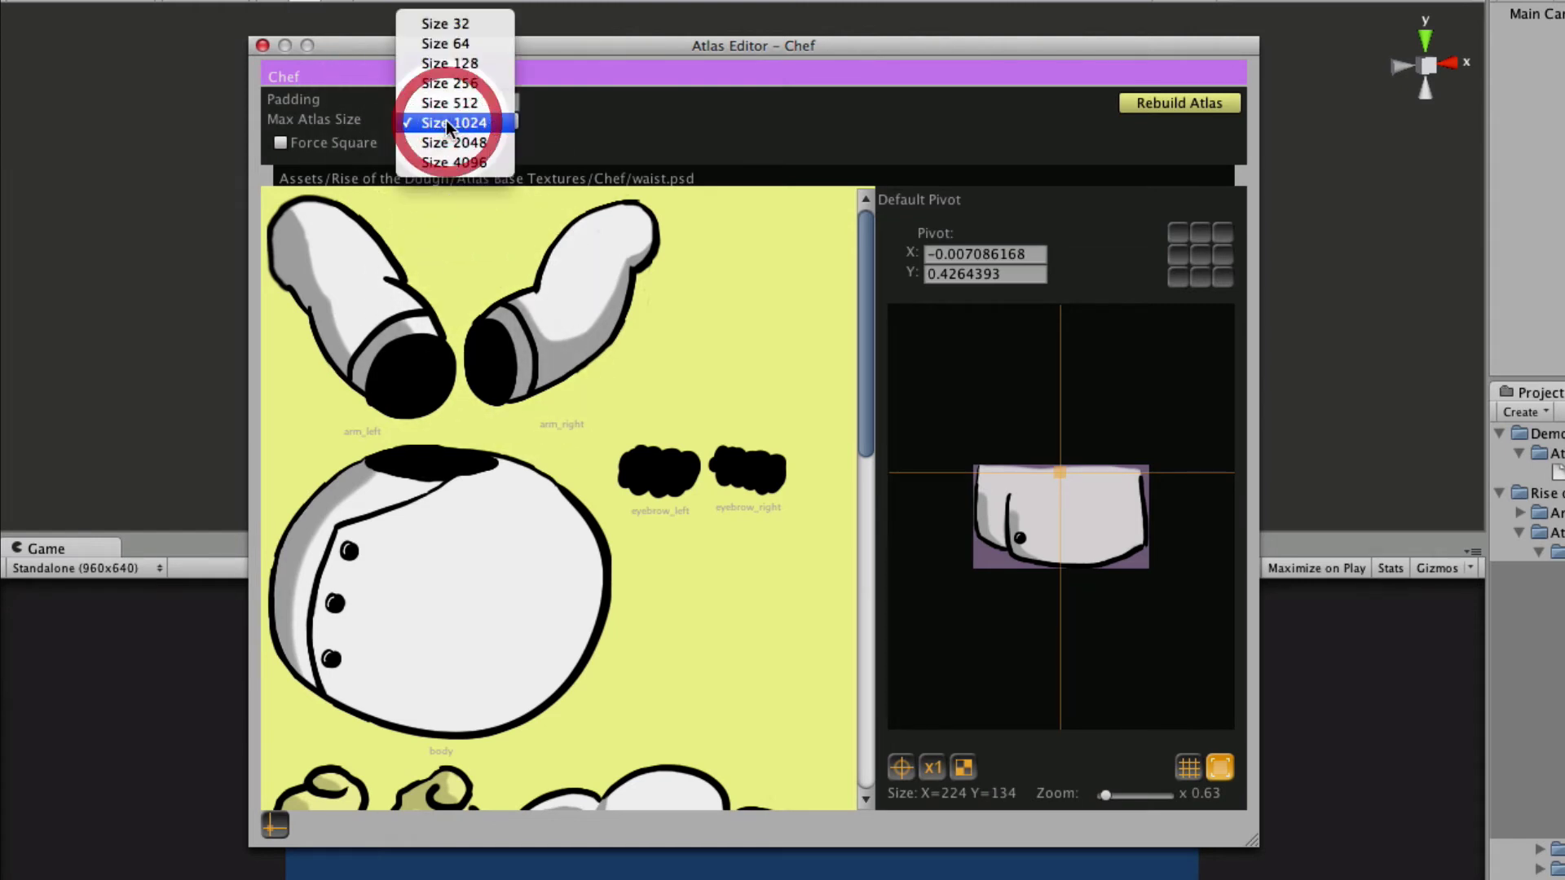
left_click(478, 163)
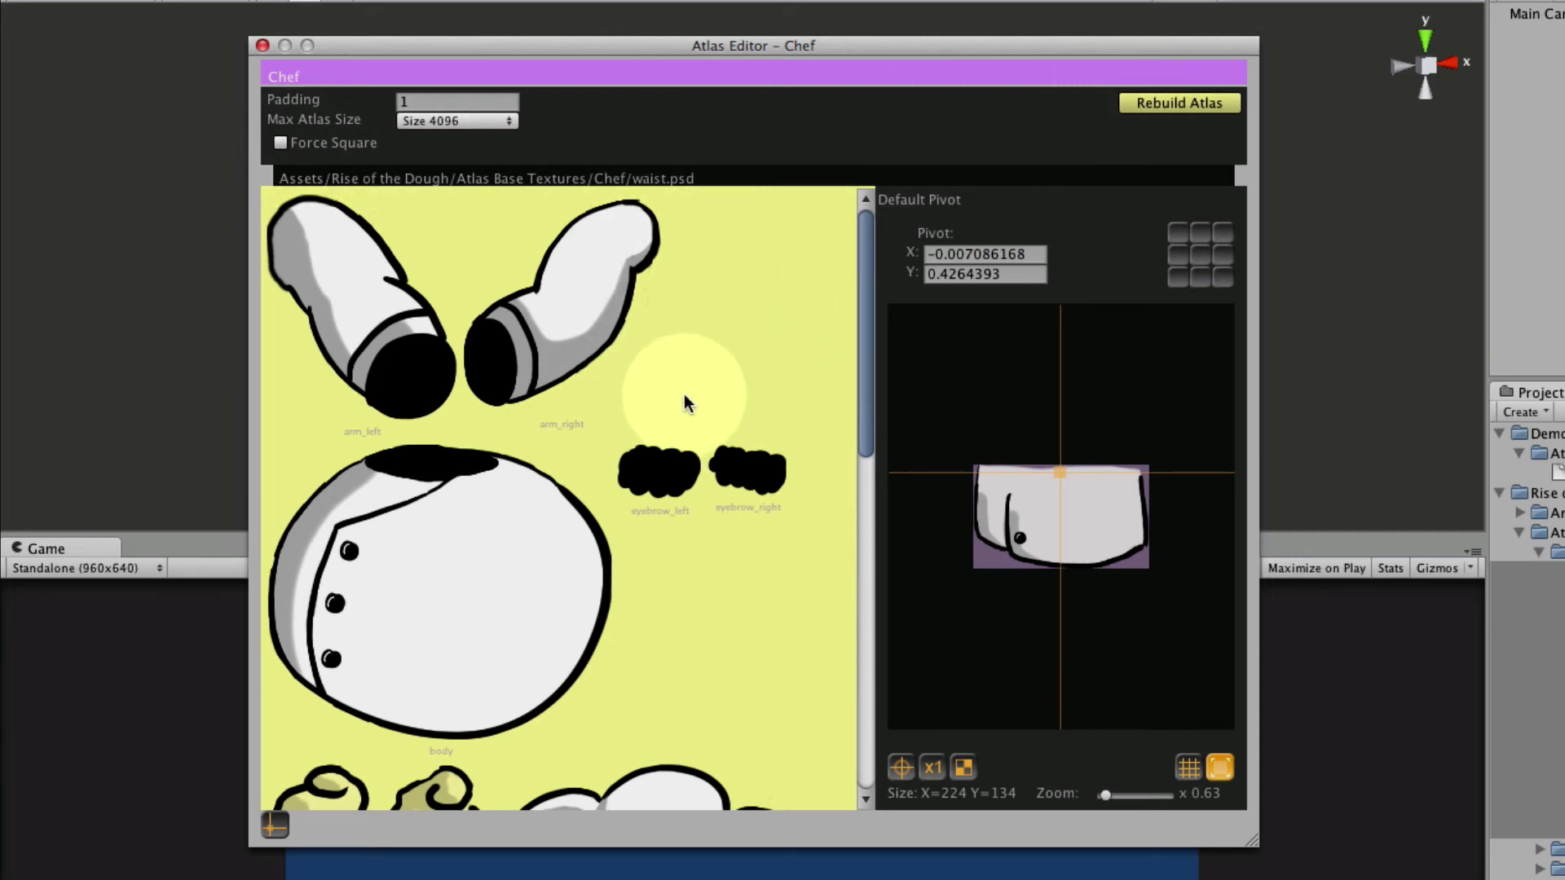
- Rebuild the Chef atlas, close the Atlas Editor, and select the generated Chef texture
mouse_move(869, 287)
left_mouse_down()
mouse_move(865, 559)
mouse_move(849, 269)
left_mouse_up()
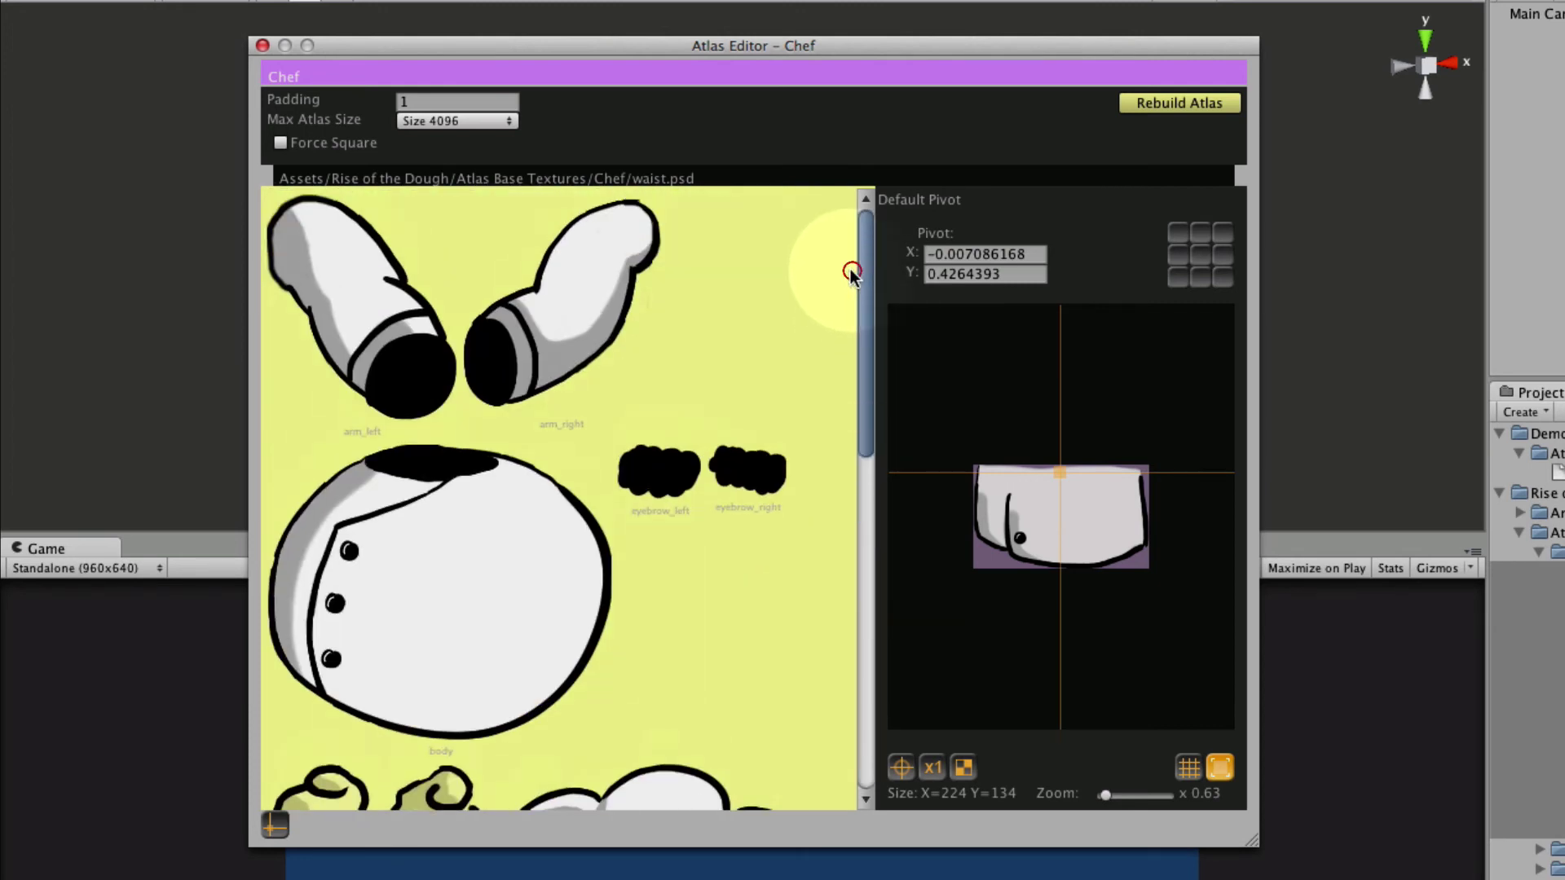
left_click(1177, 102)
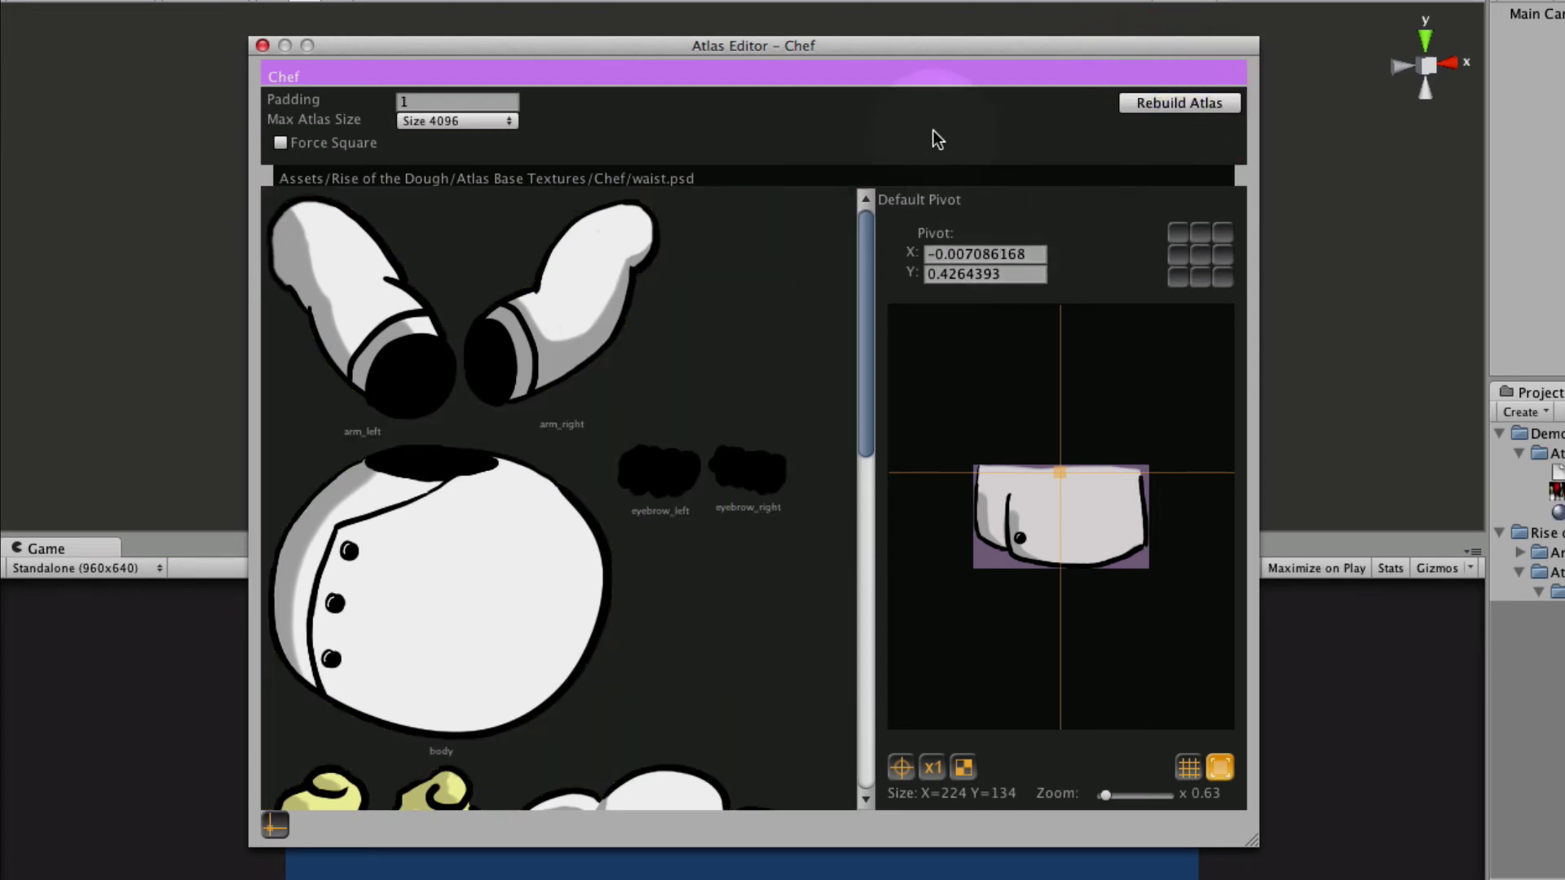
left_click_drag(868, 42, 1022, 17)
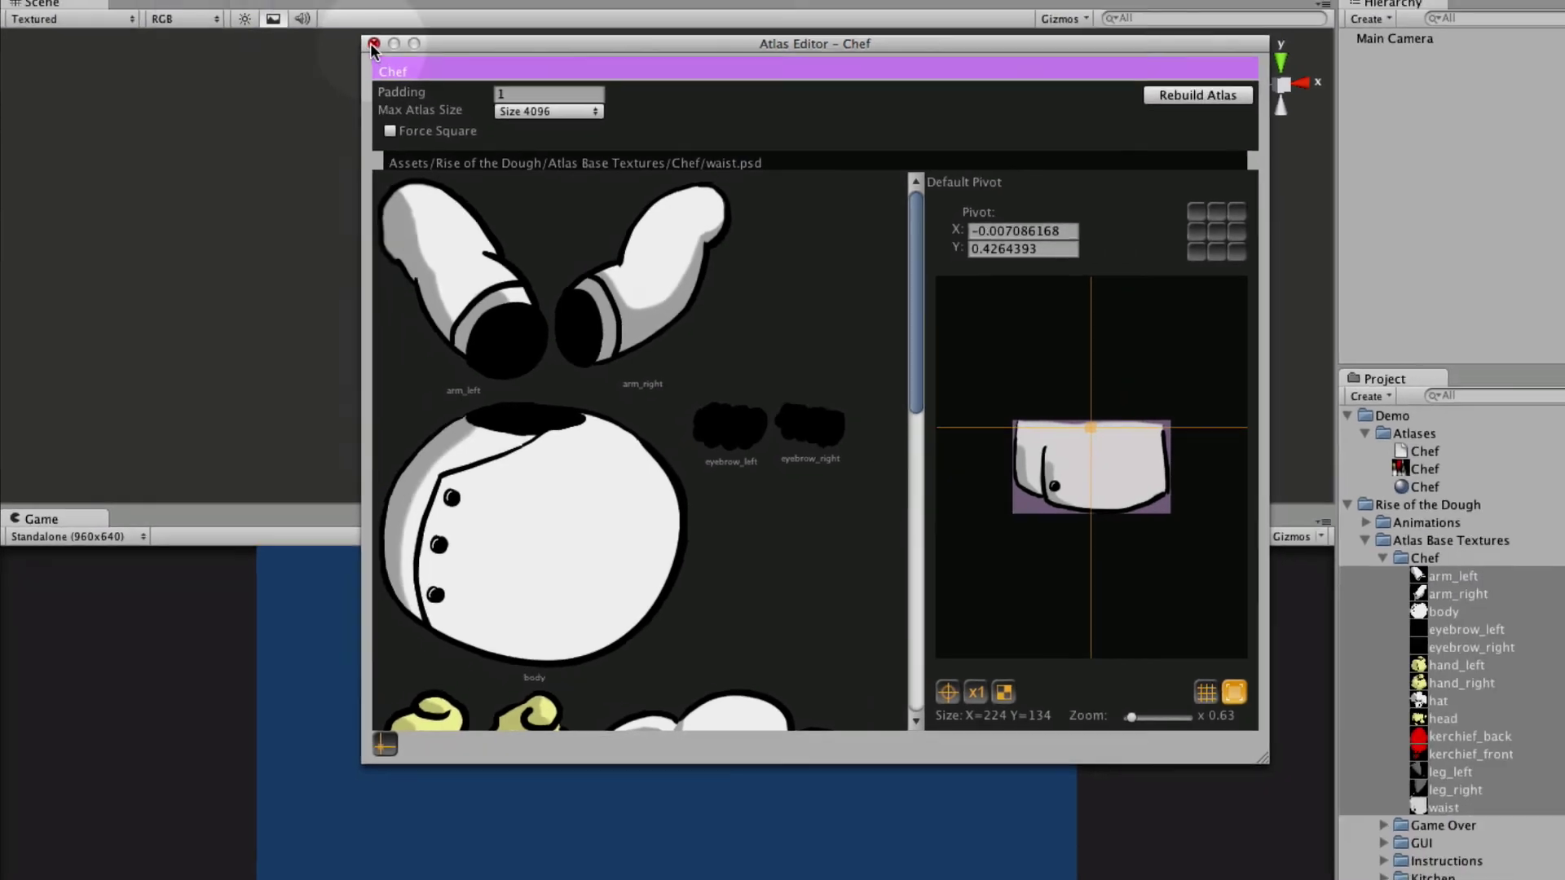
left_click(415, 19)
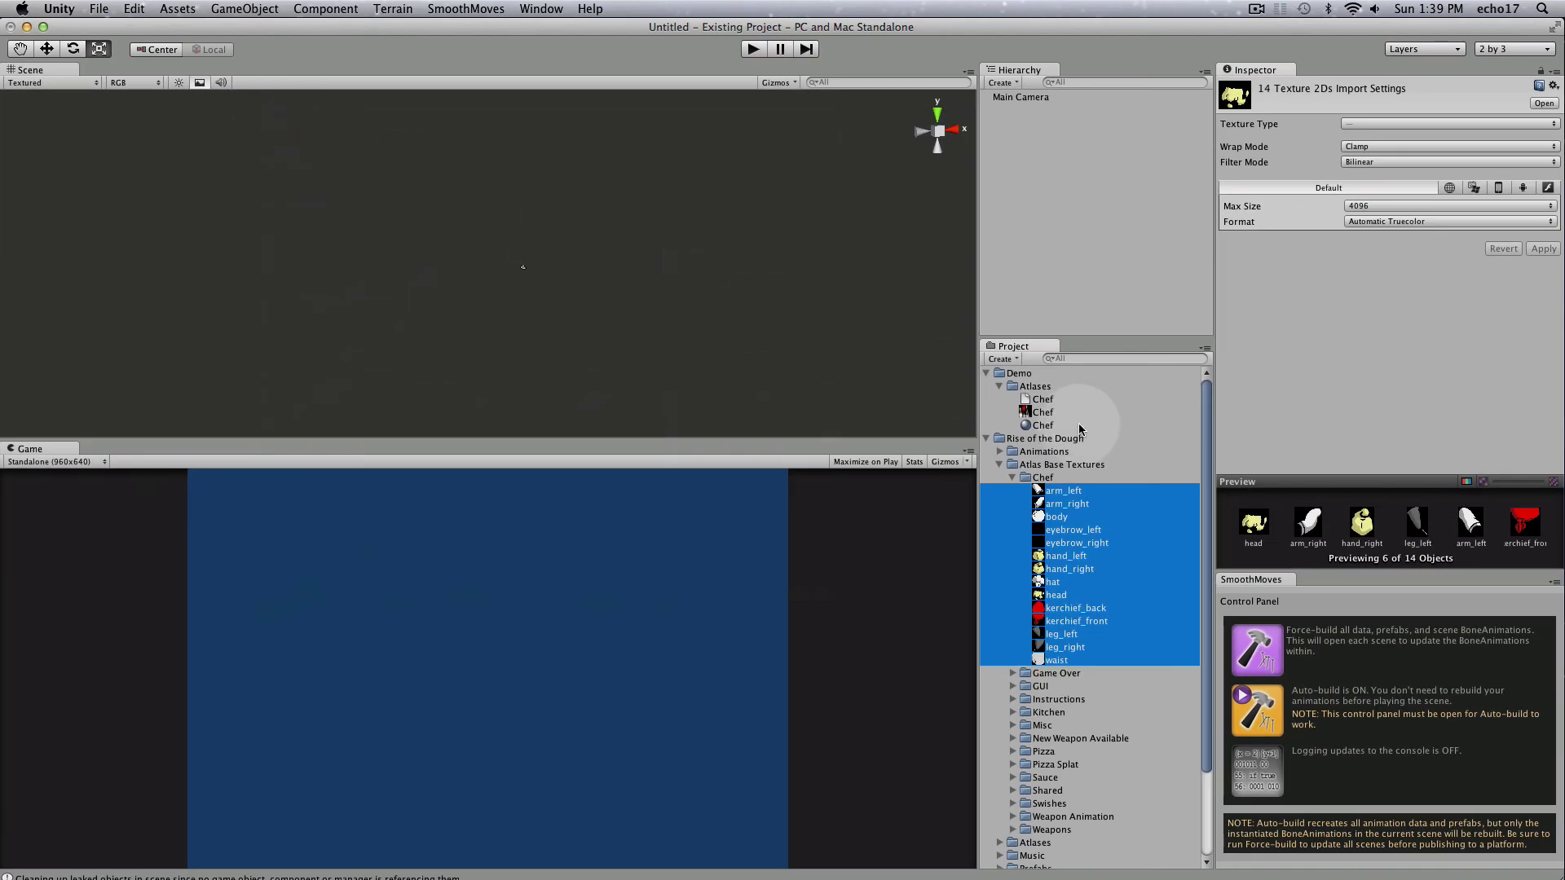
left_click(1047, 415)
- Check the Chef material's shader stays Particles/Alpha Blended, then select the Chef texture
left_click(1046, 424)
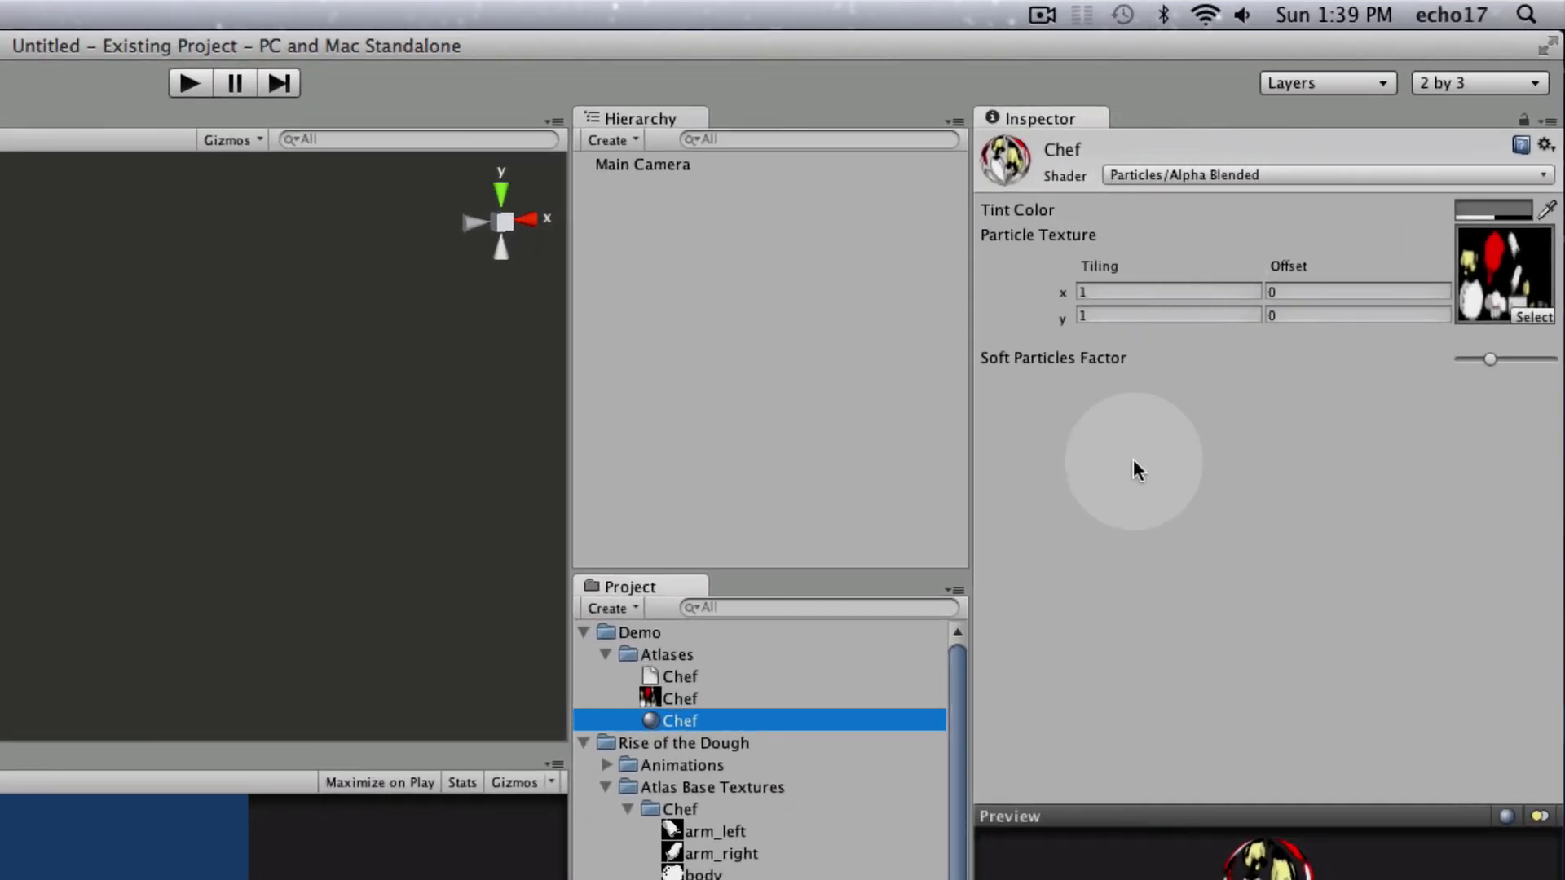
left_click(1301, 175)
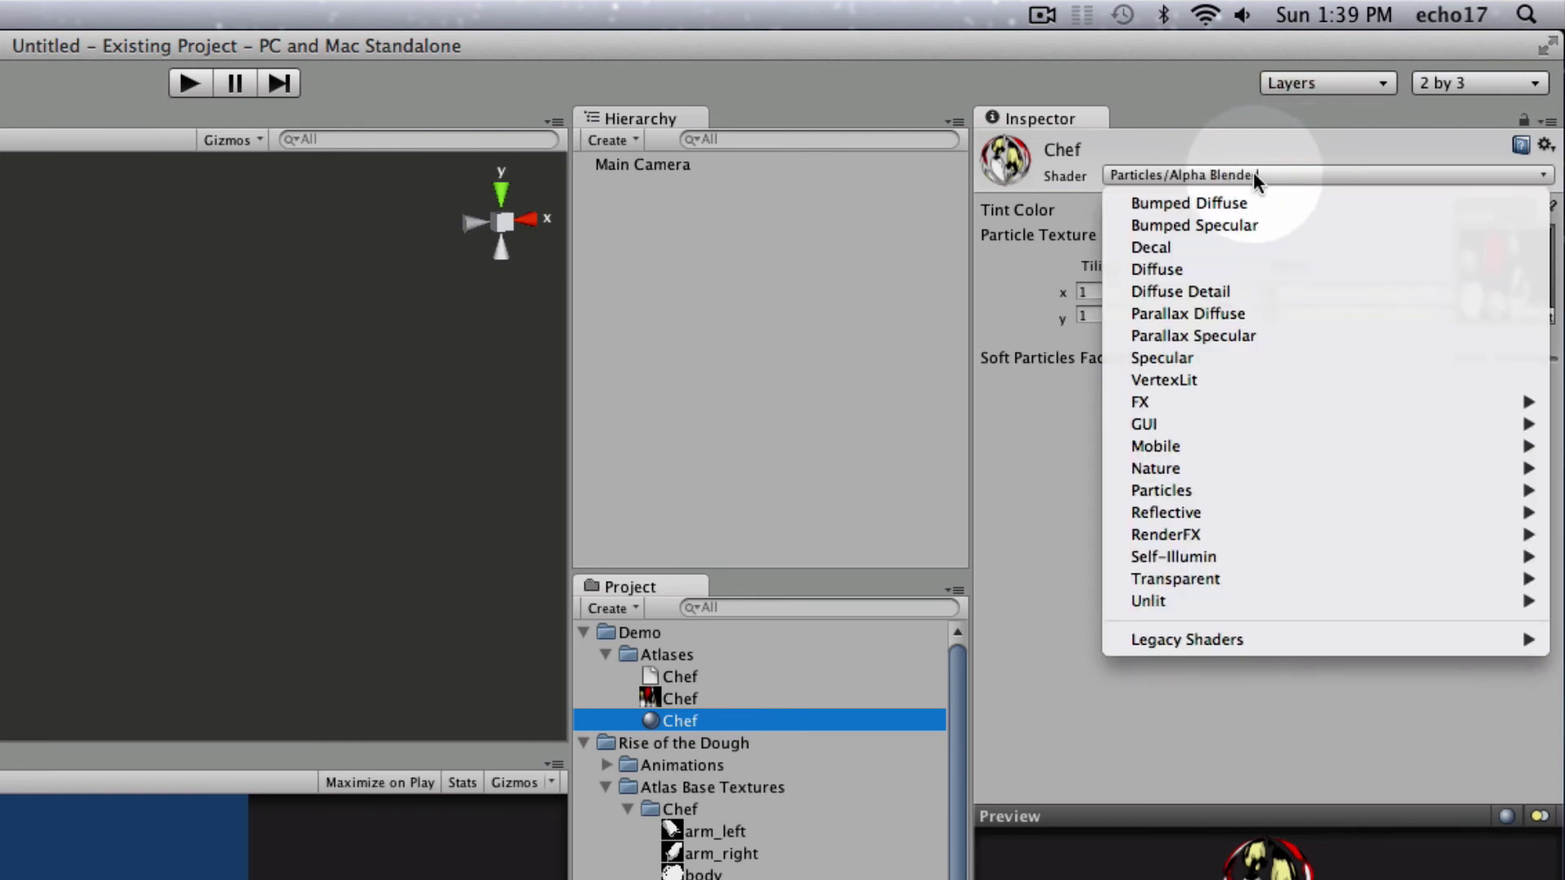
left_click(1048, 442)
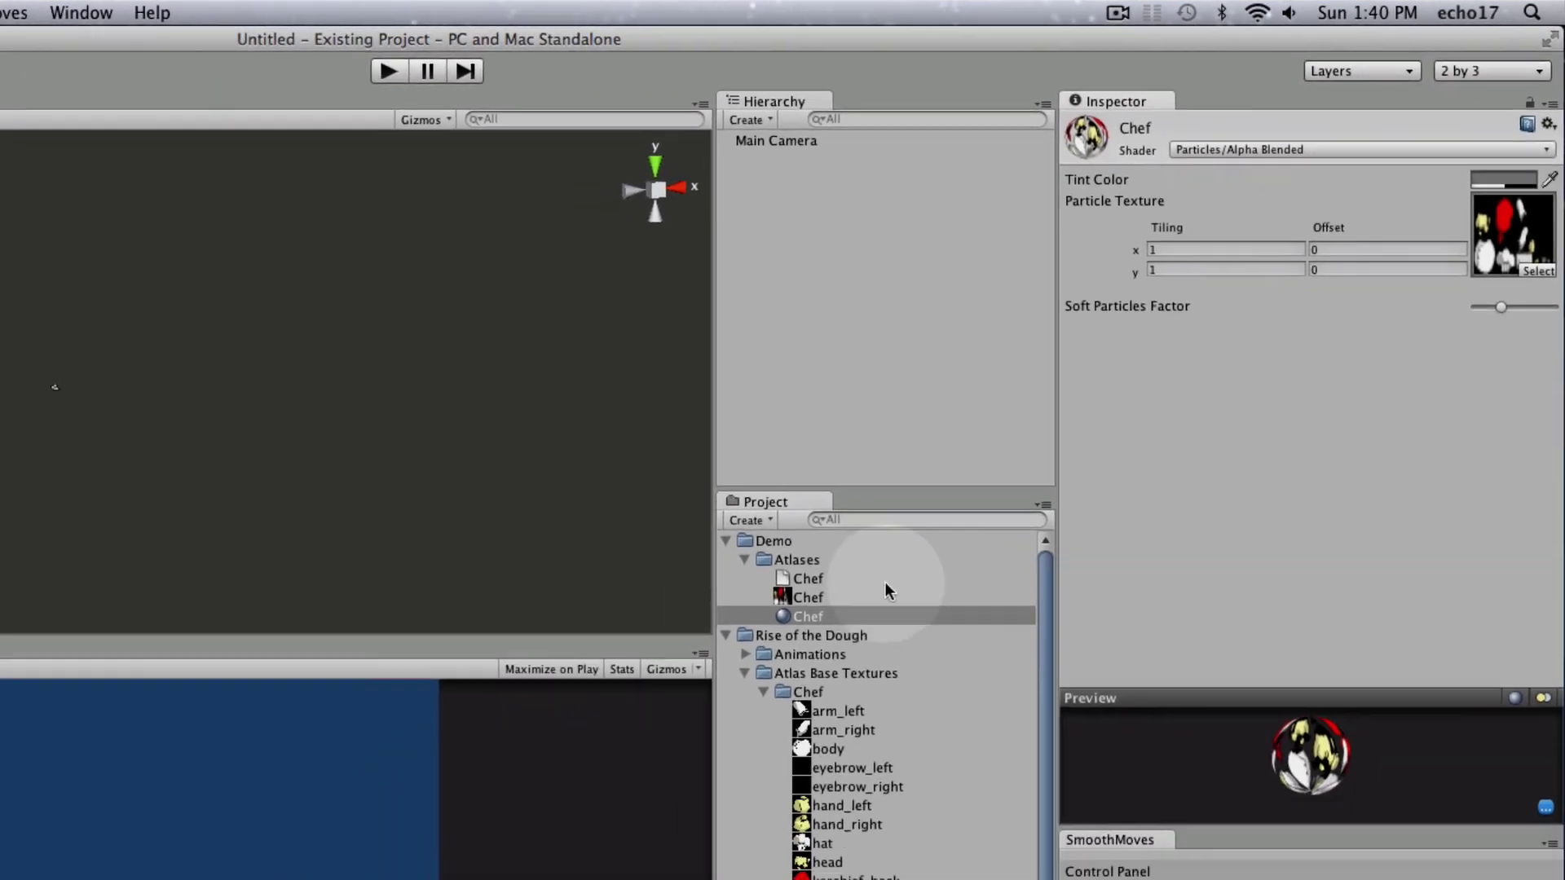
left_click(807, 598)
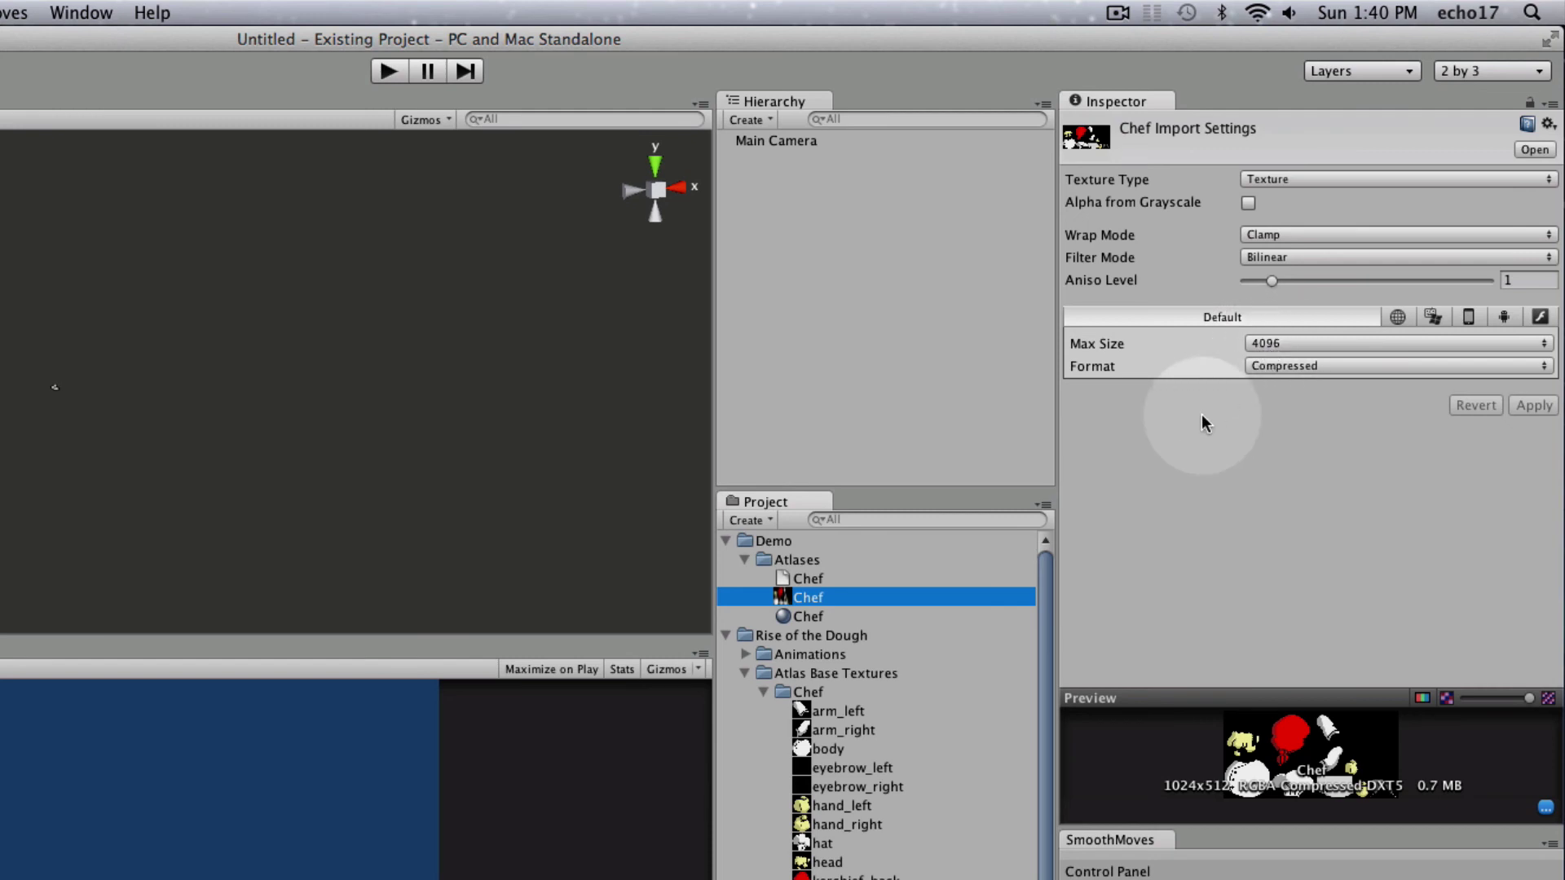
- Set the Chef texture to Advanced, mip maps off, Bilinear filter, RGBA 16 bit, and apply
left_click(1275, 178)
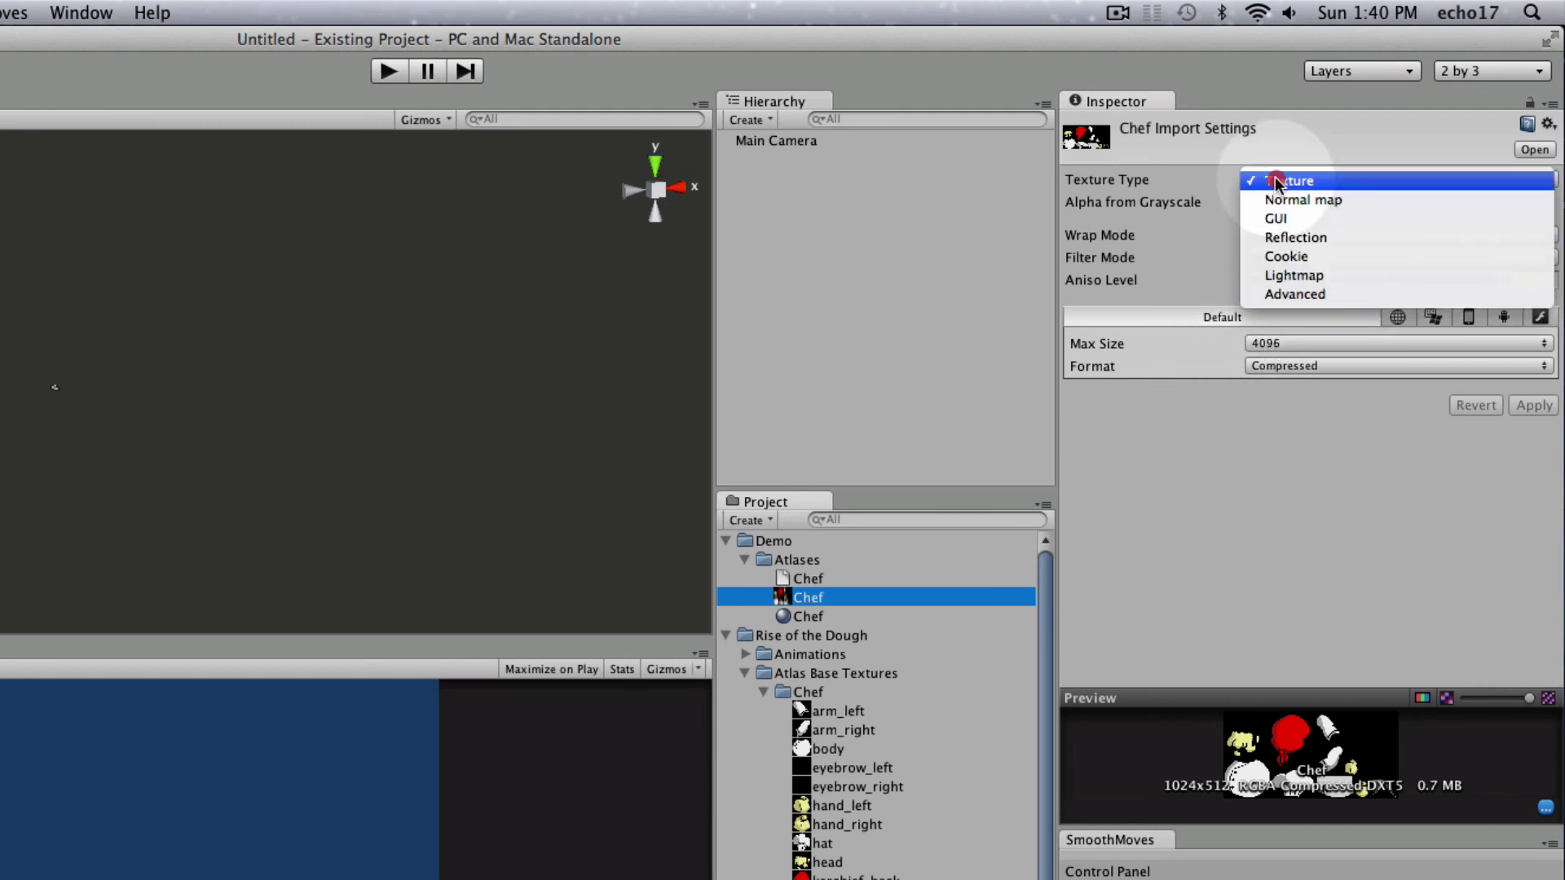
left_click(1288, 294)
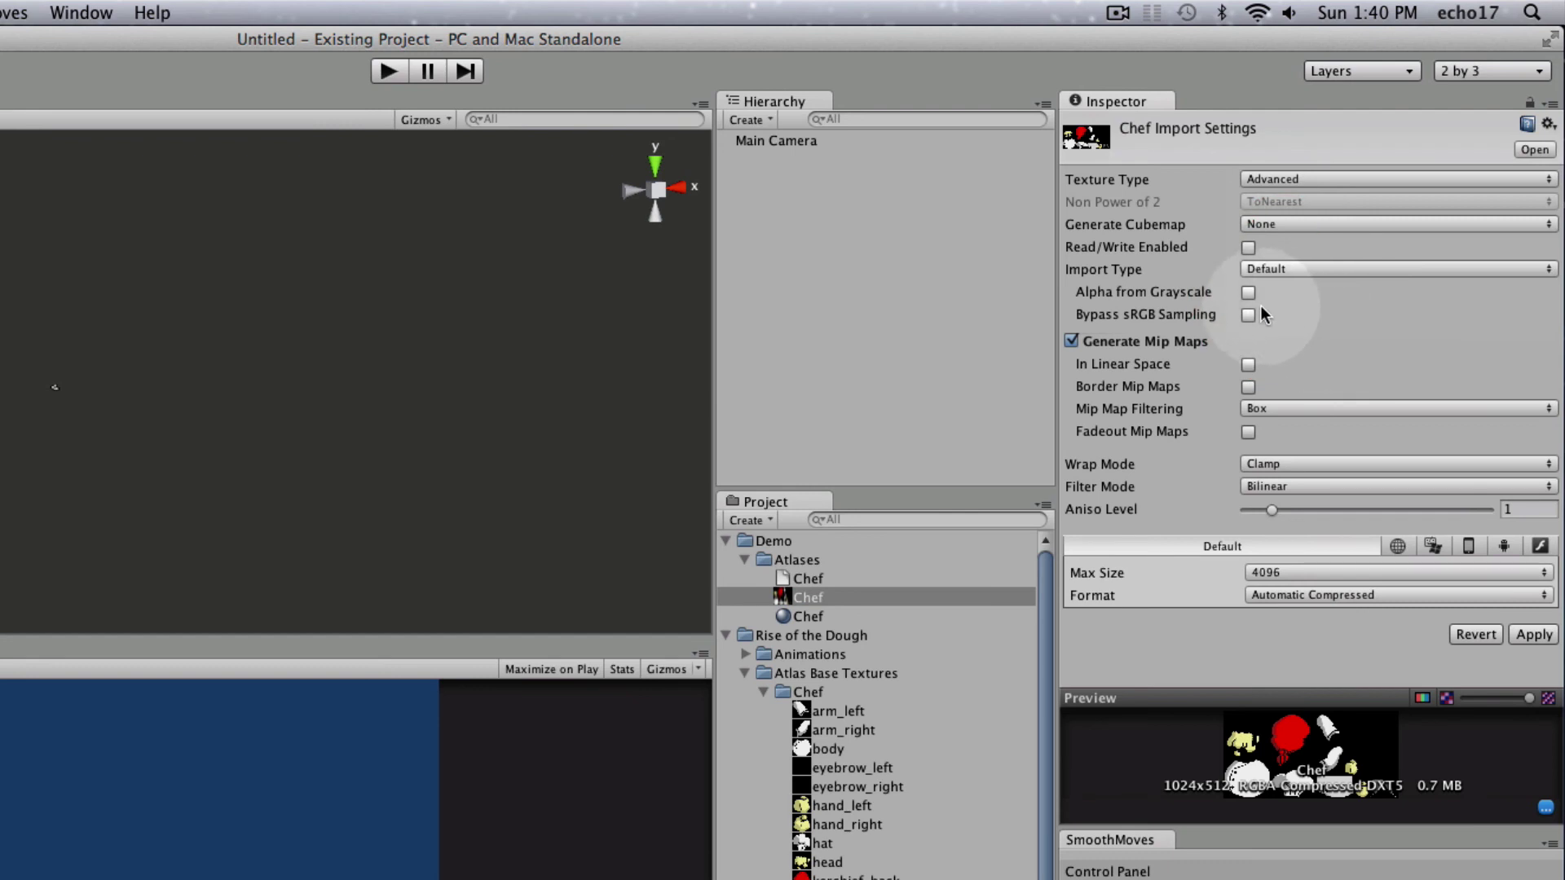
left_click(1077, 342)
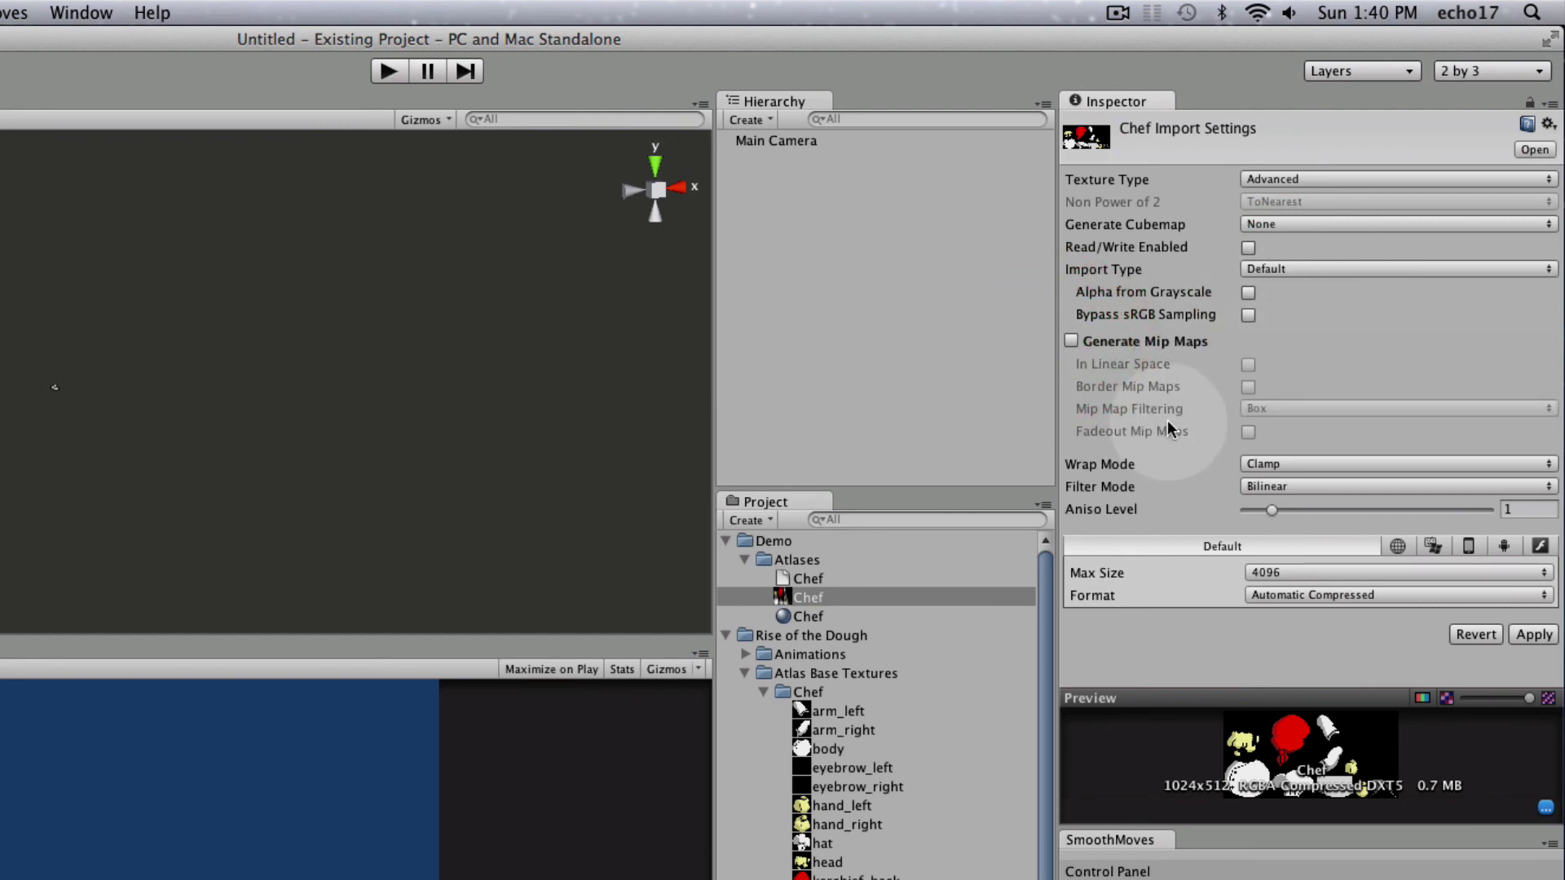
left_click(1213, 586)
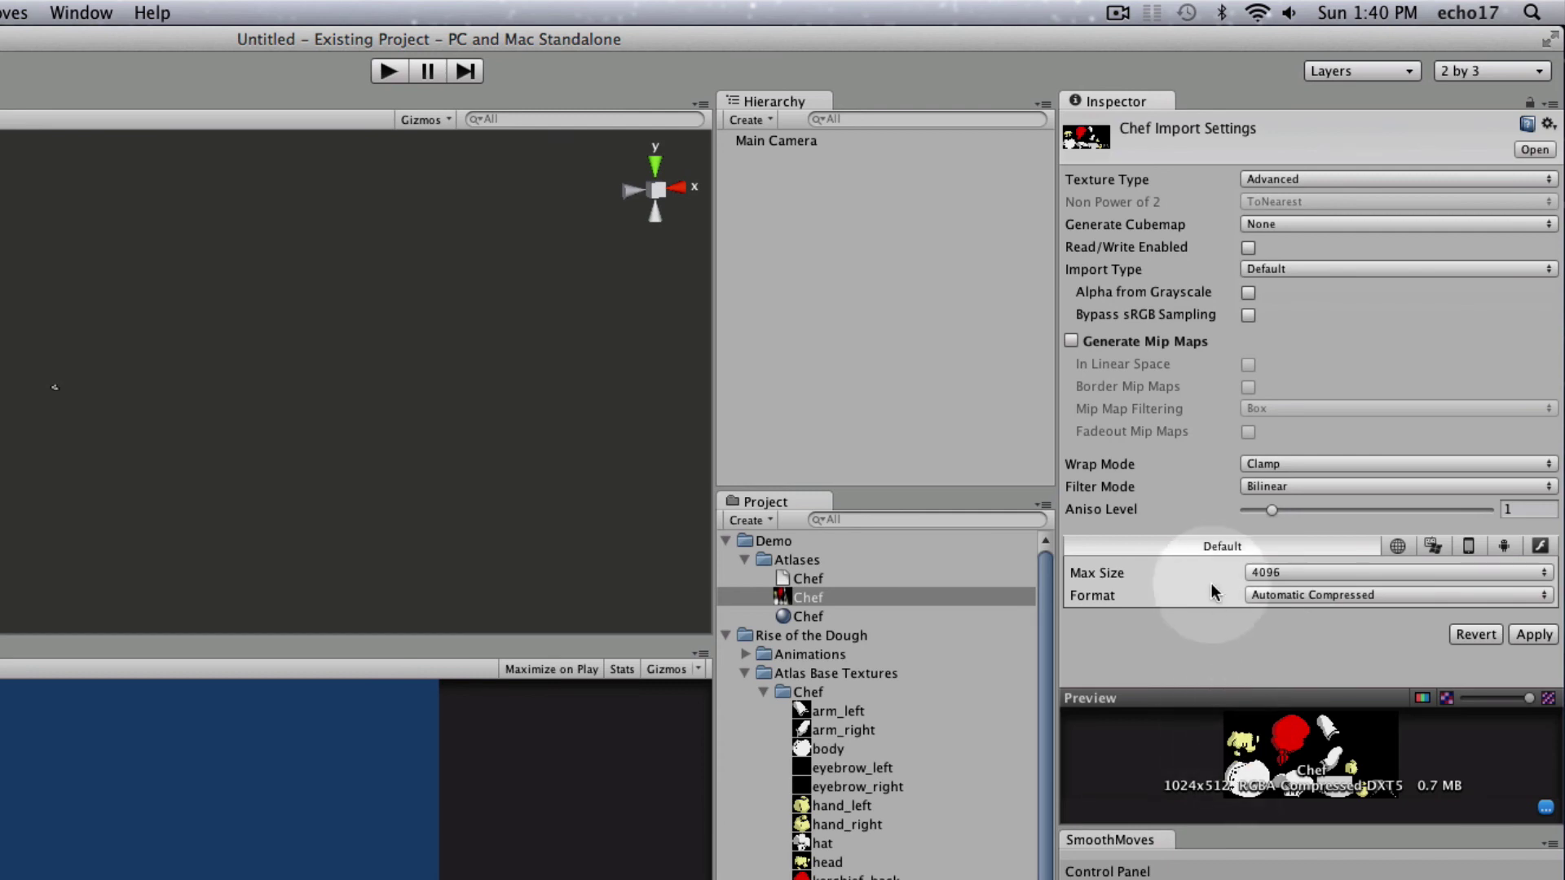
left_click(1265, 485)
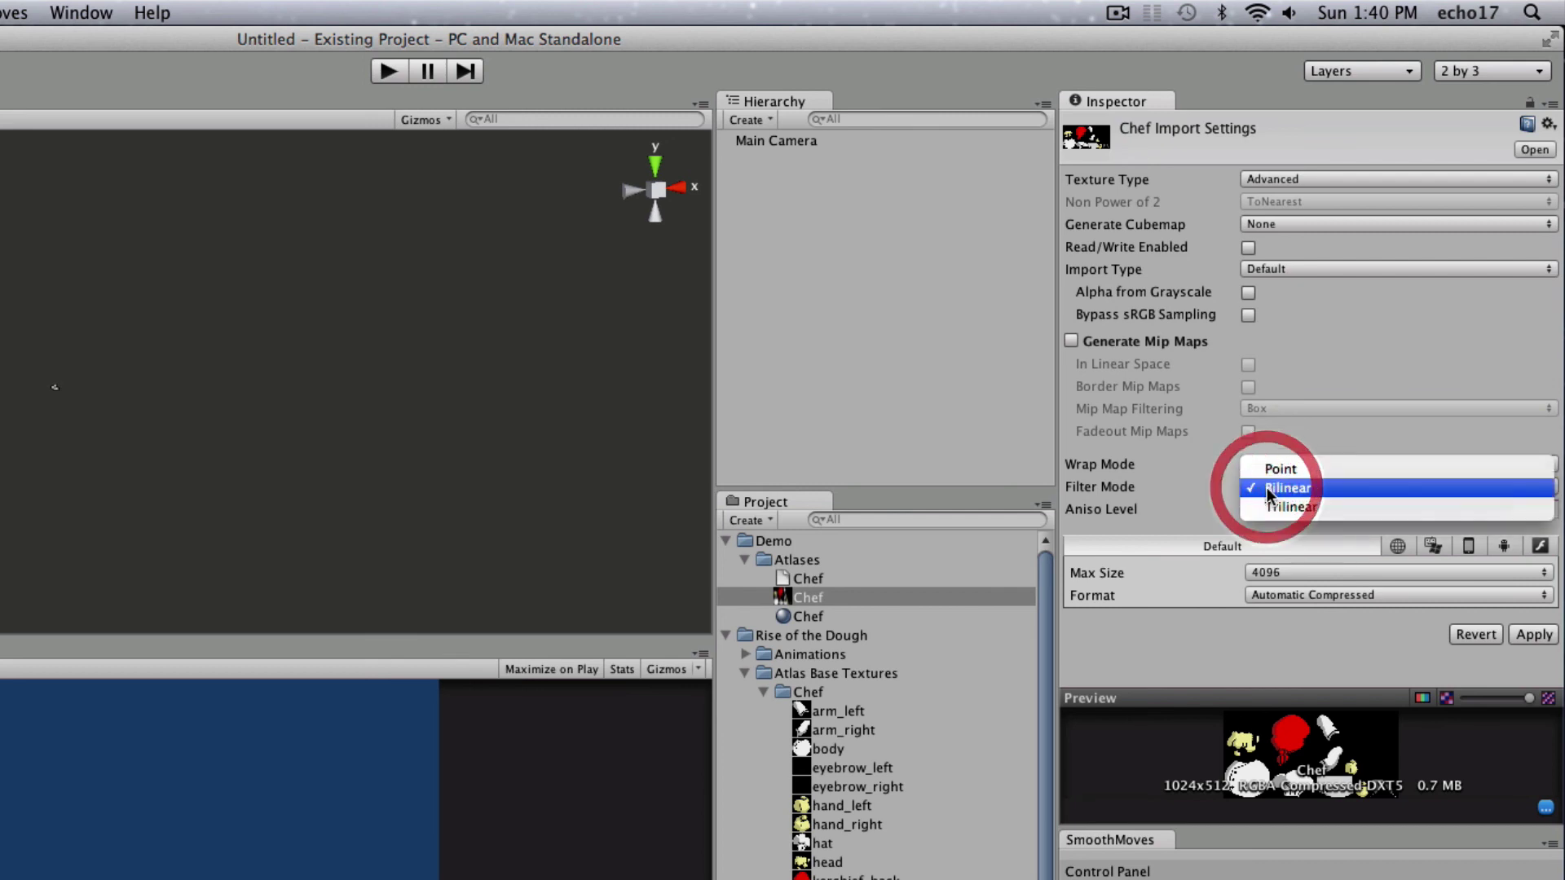
left_click(1200, 460)
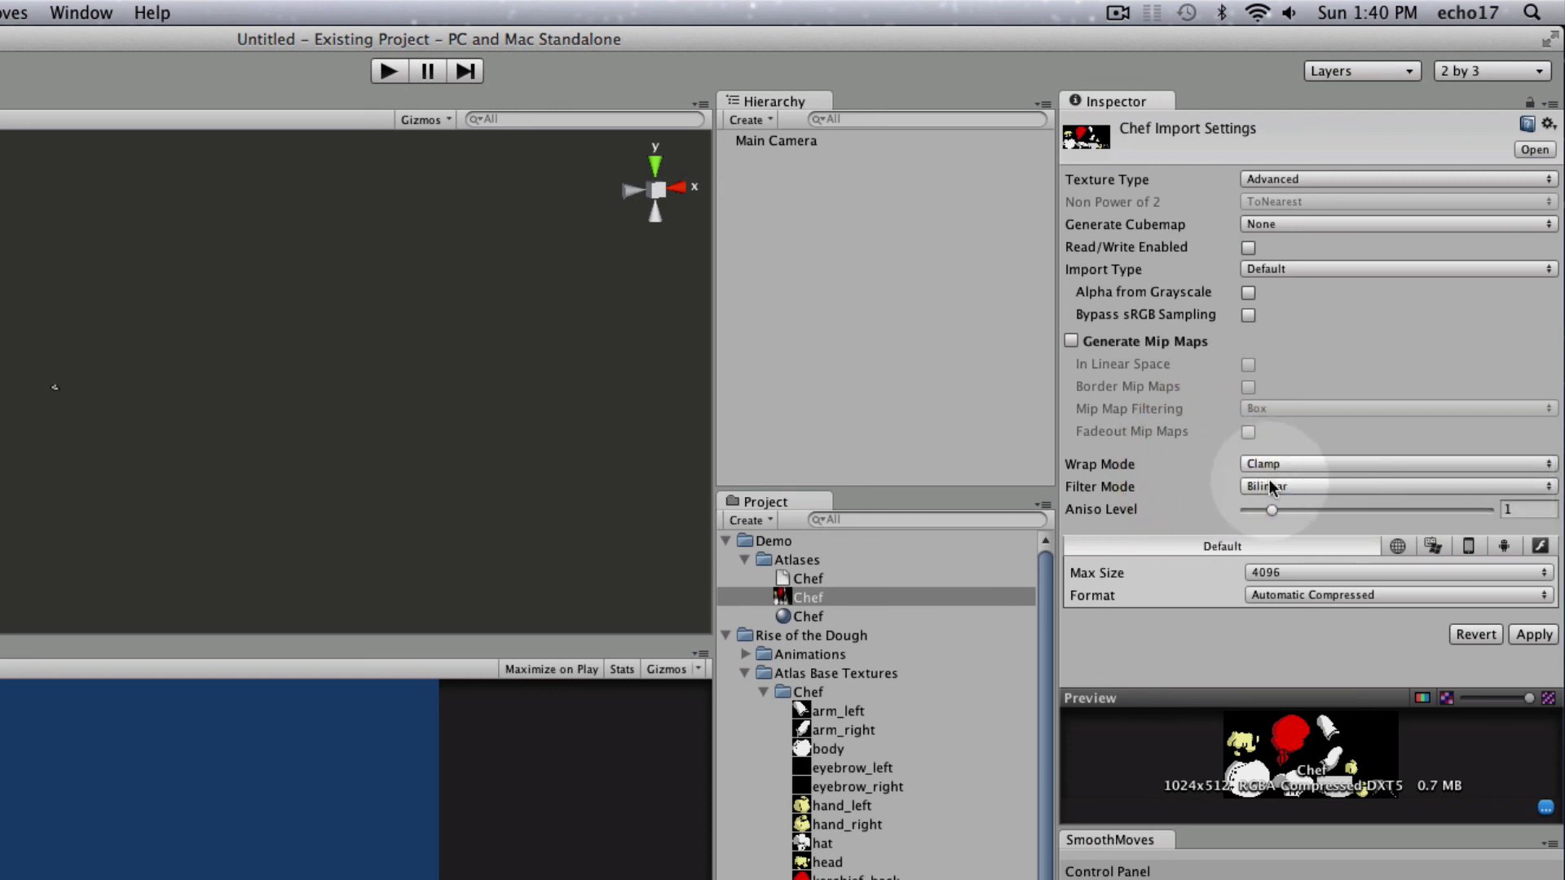
left_click(1308, 596)
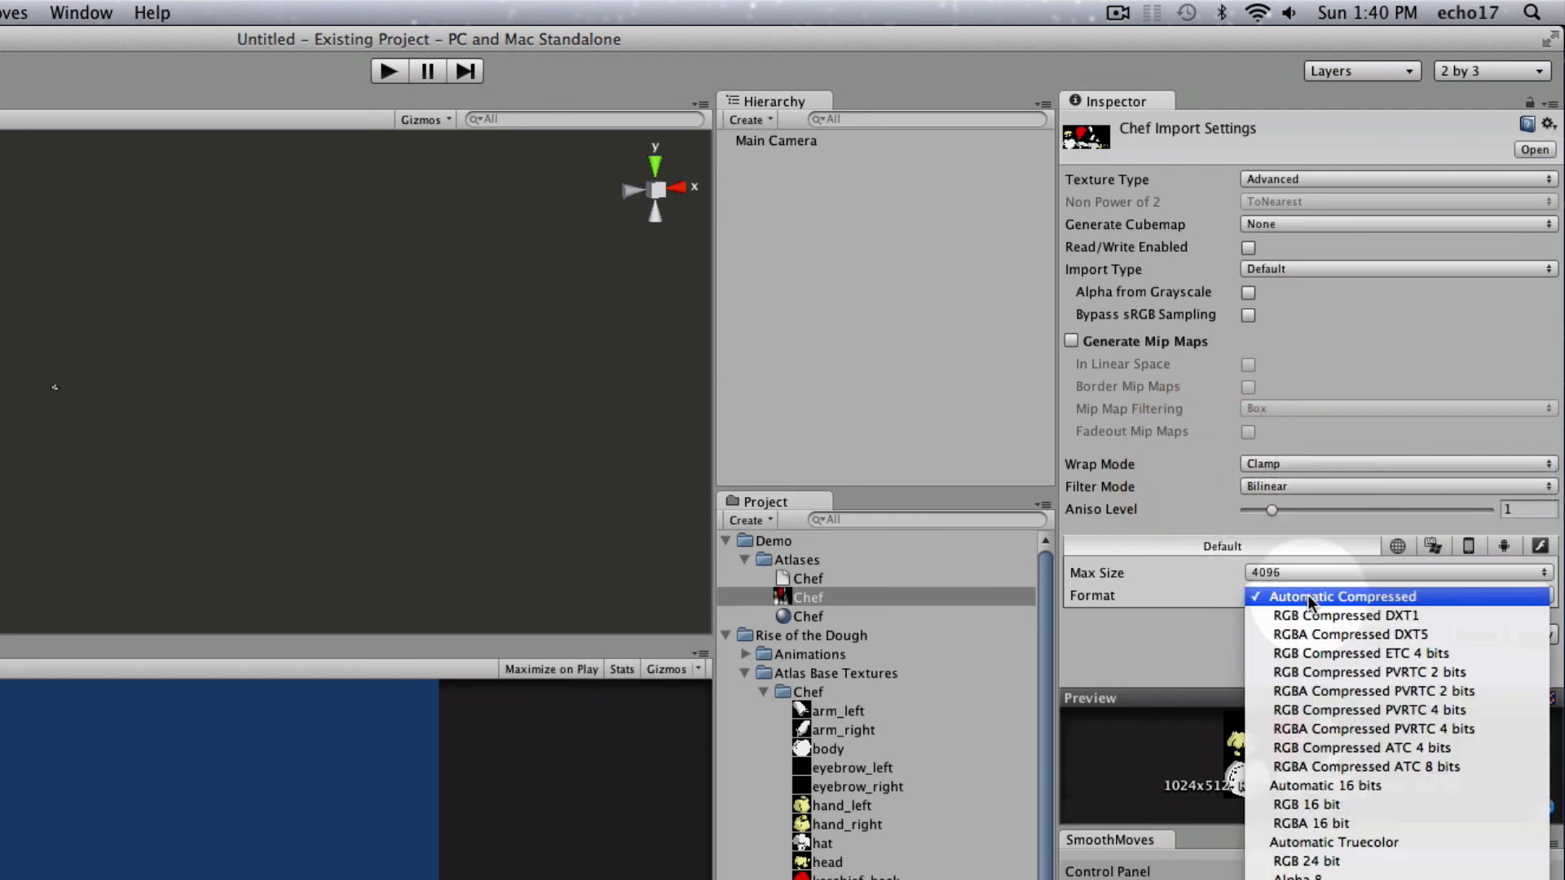
left_click(1325, 824)
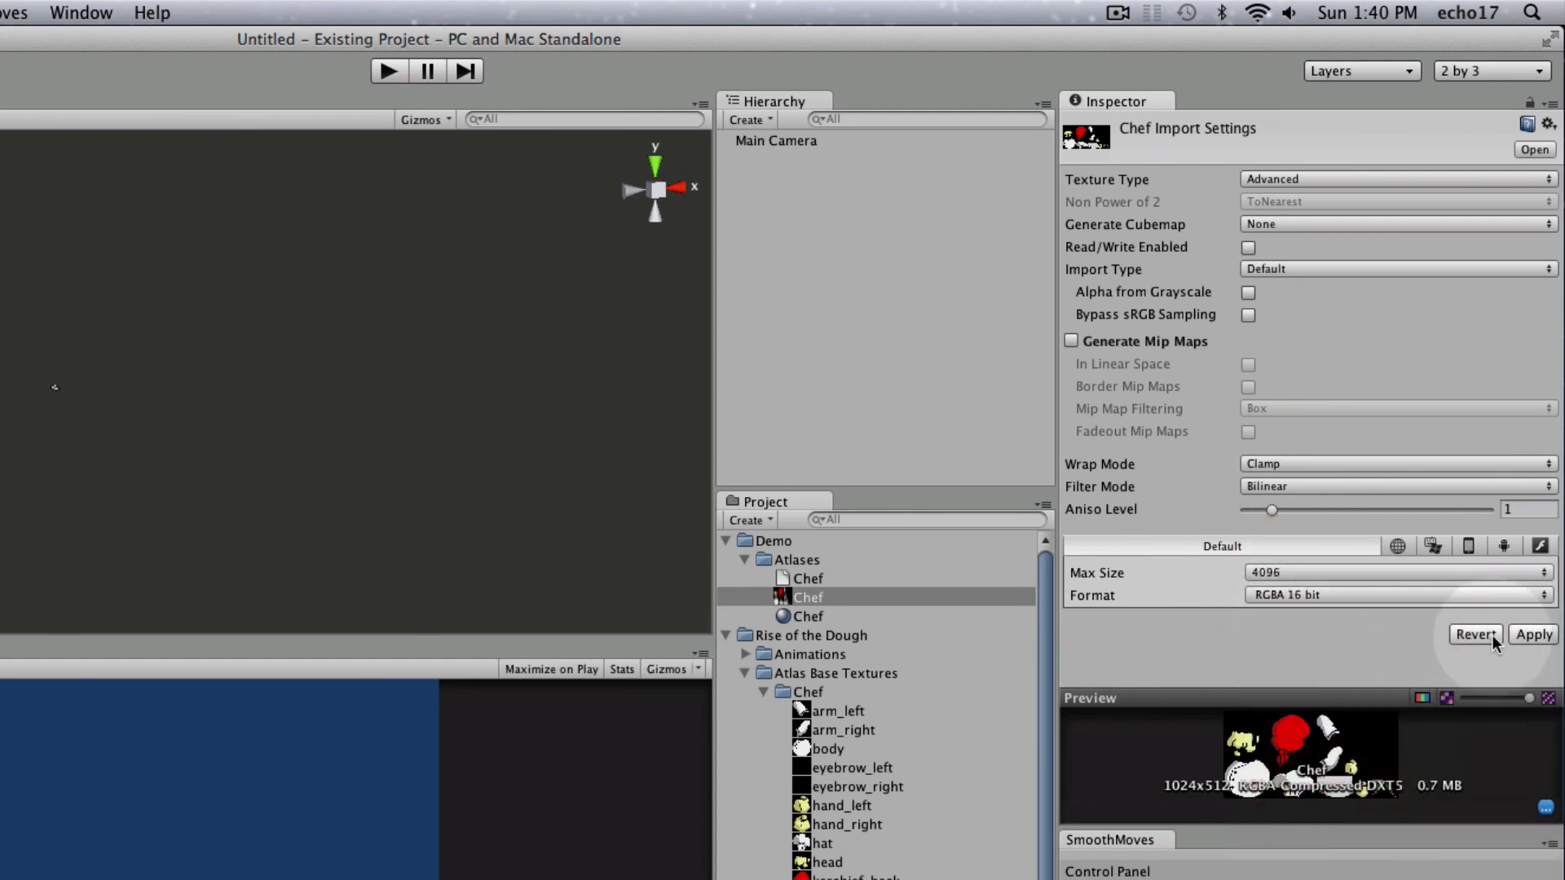
left_click(1533, 638)
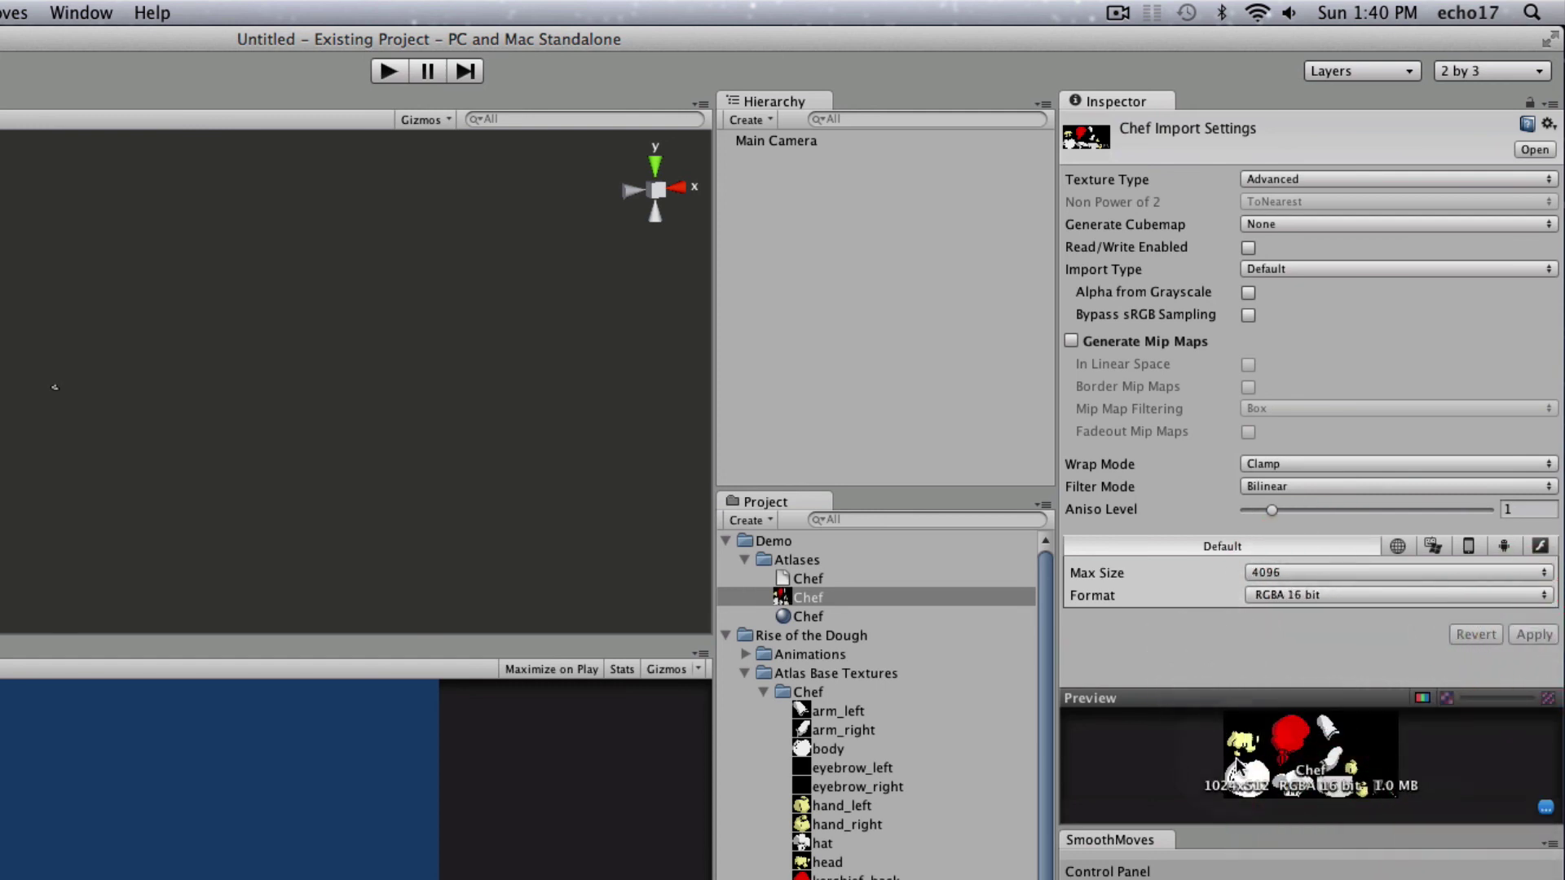
left_click(1192, 687)
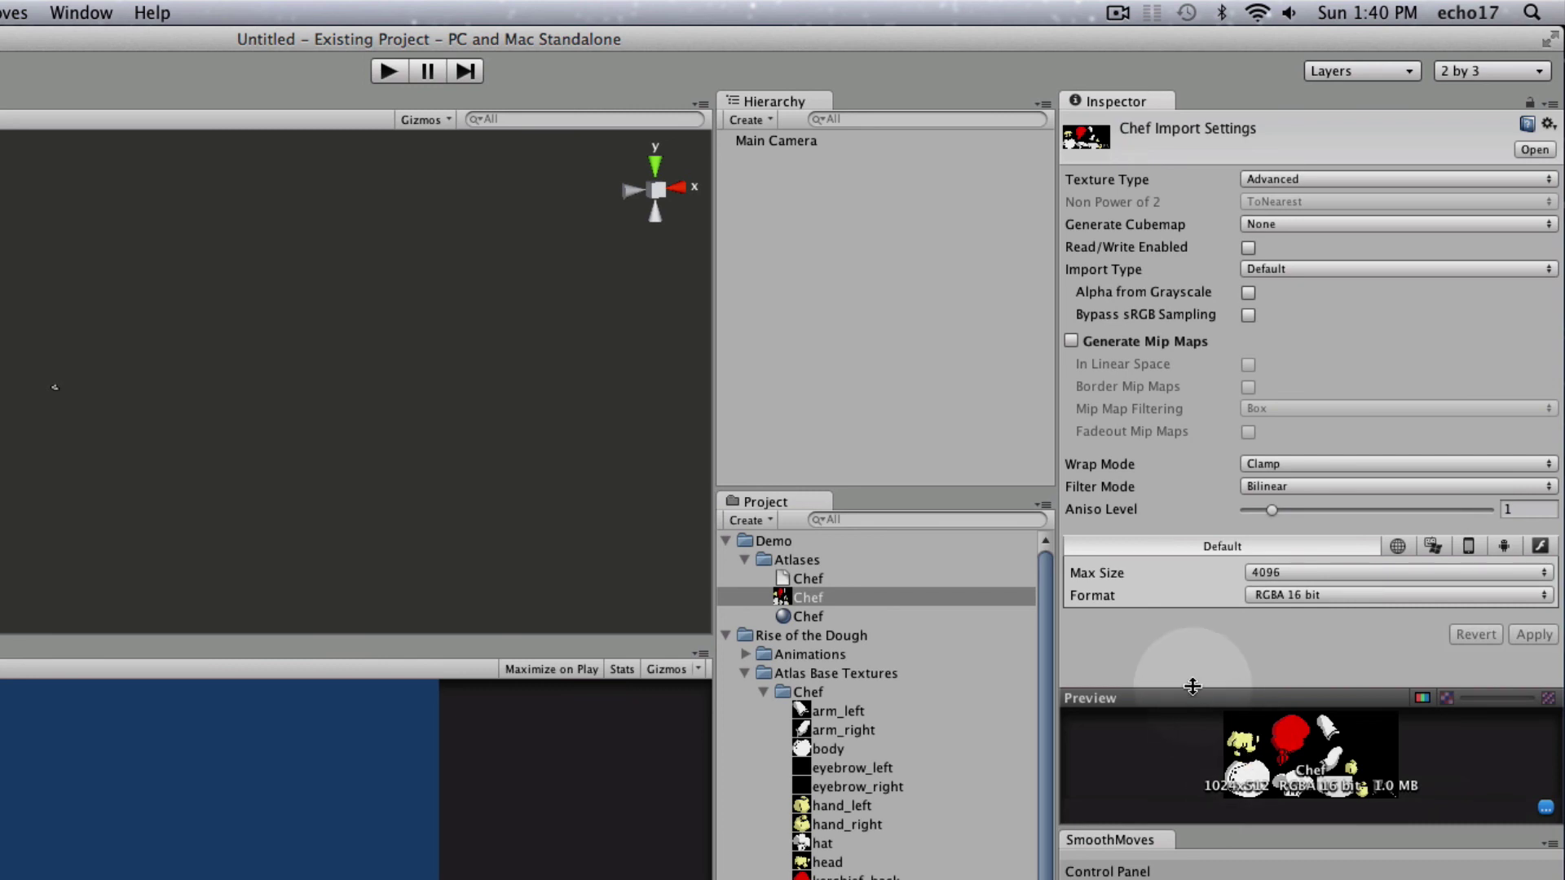
left_click(812, 616)
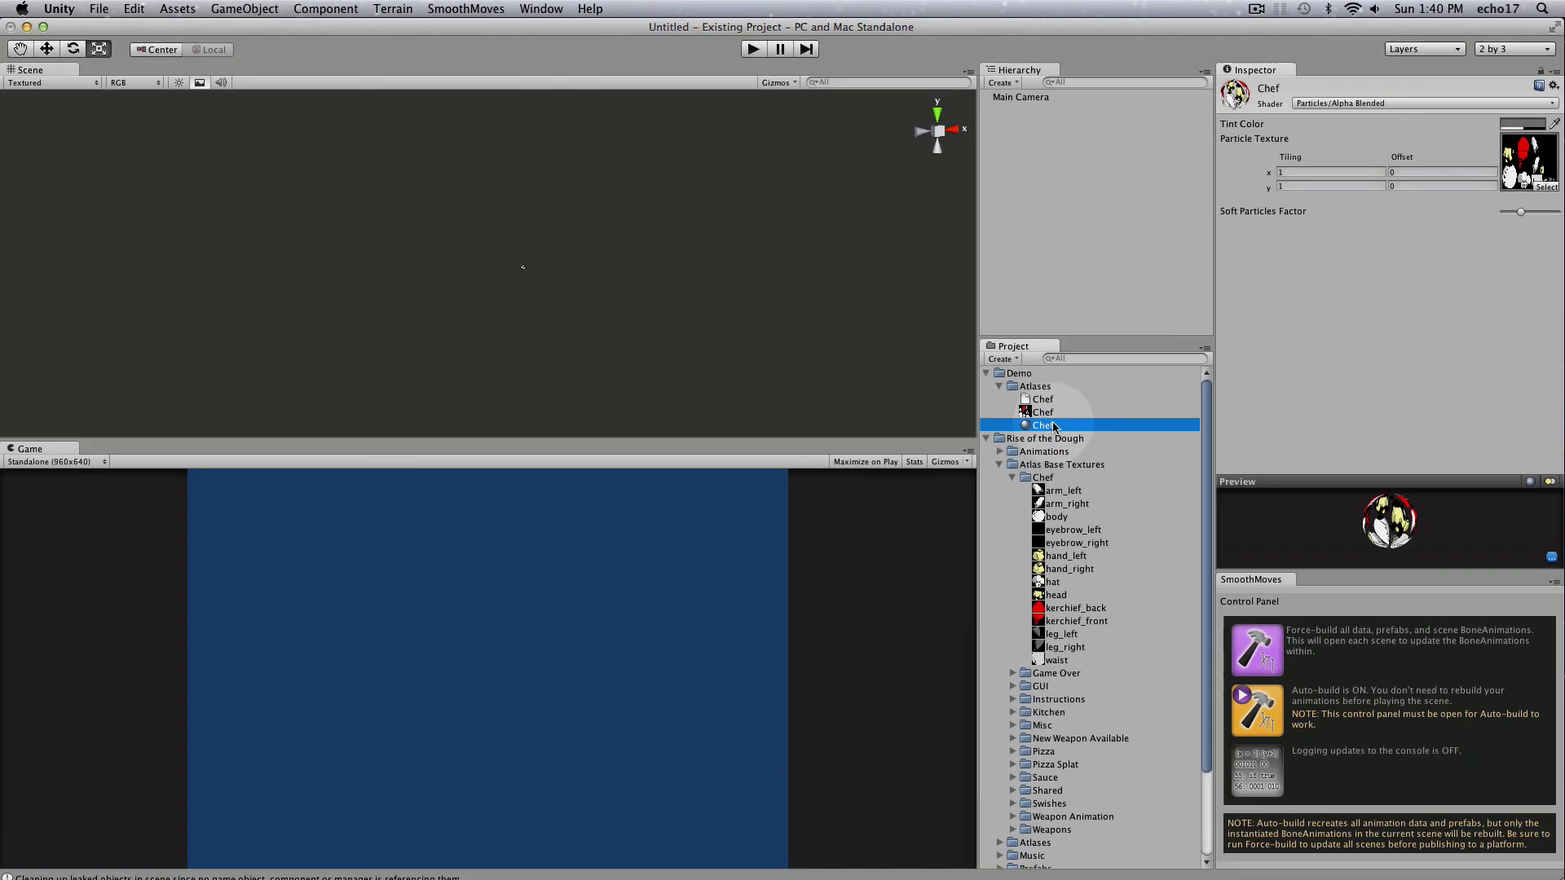
- Rebuild the Chef atlas from its Atlas Editor and close the editor
left_click(866, 570)
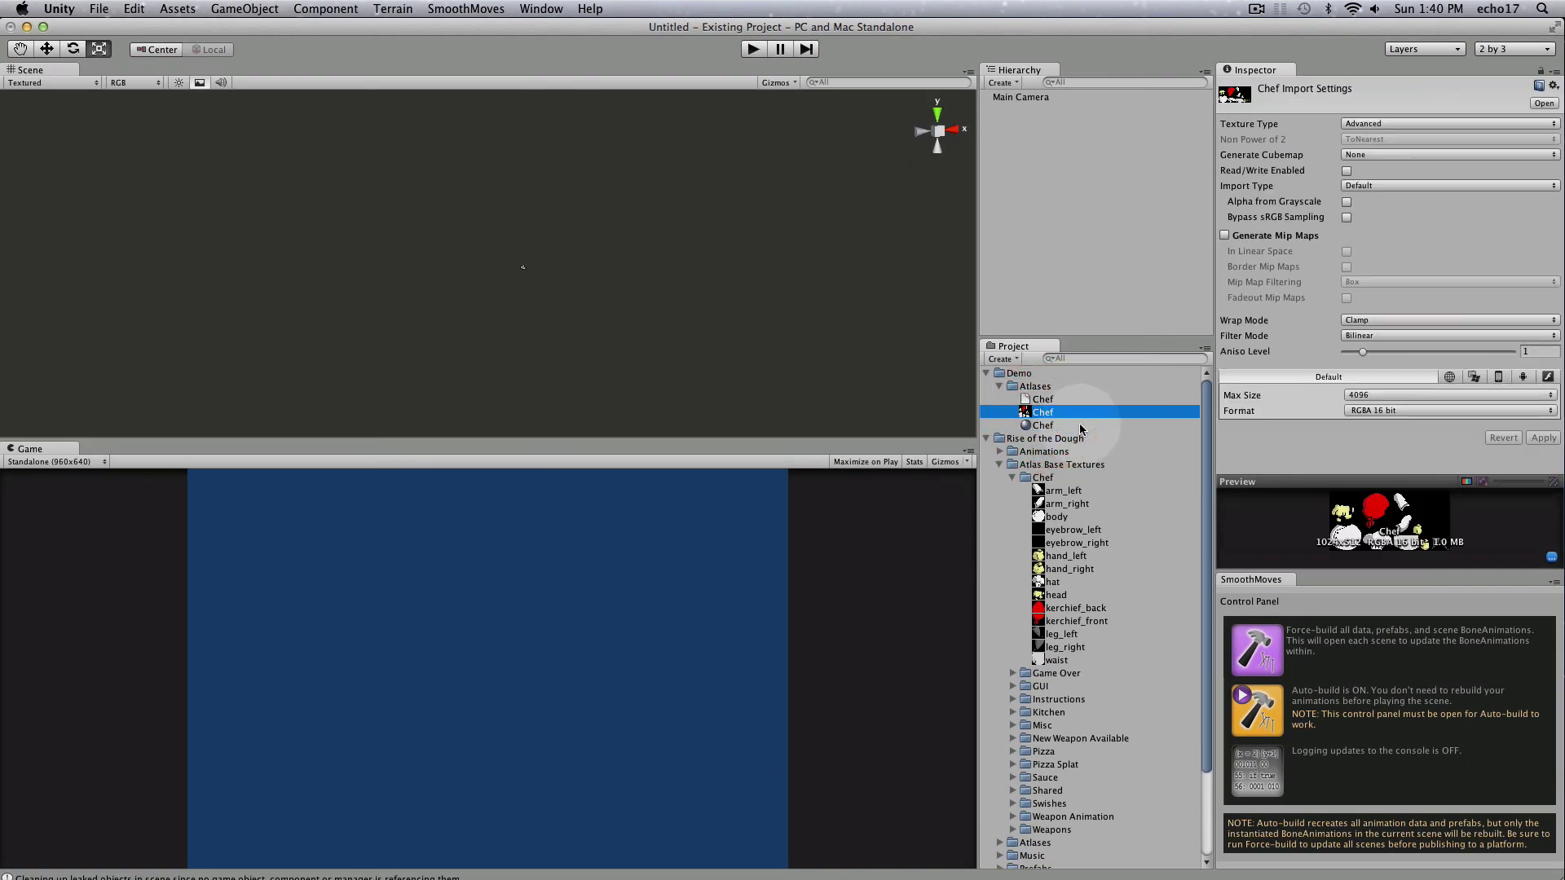
left_click(1043, 399)
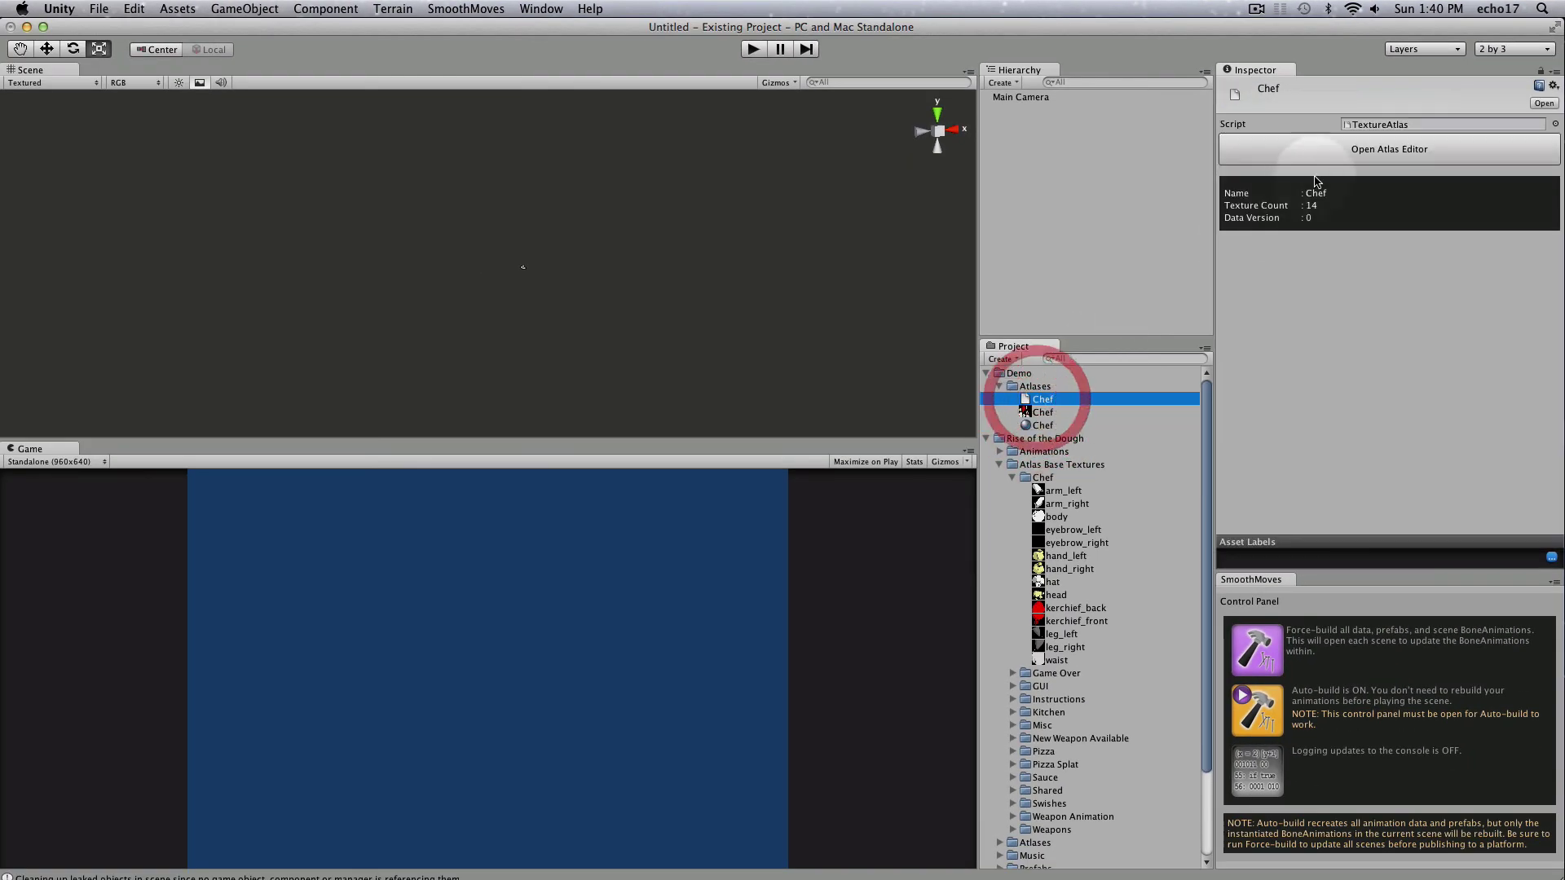
left_click(1327, 159)
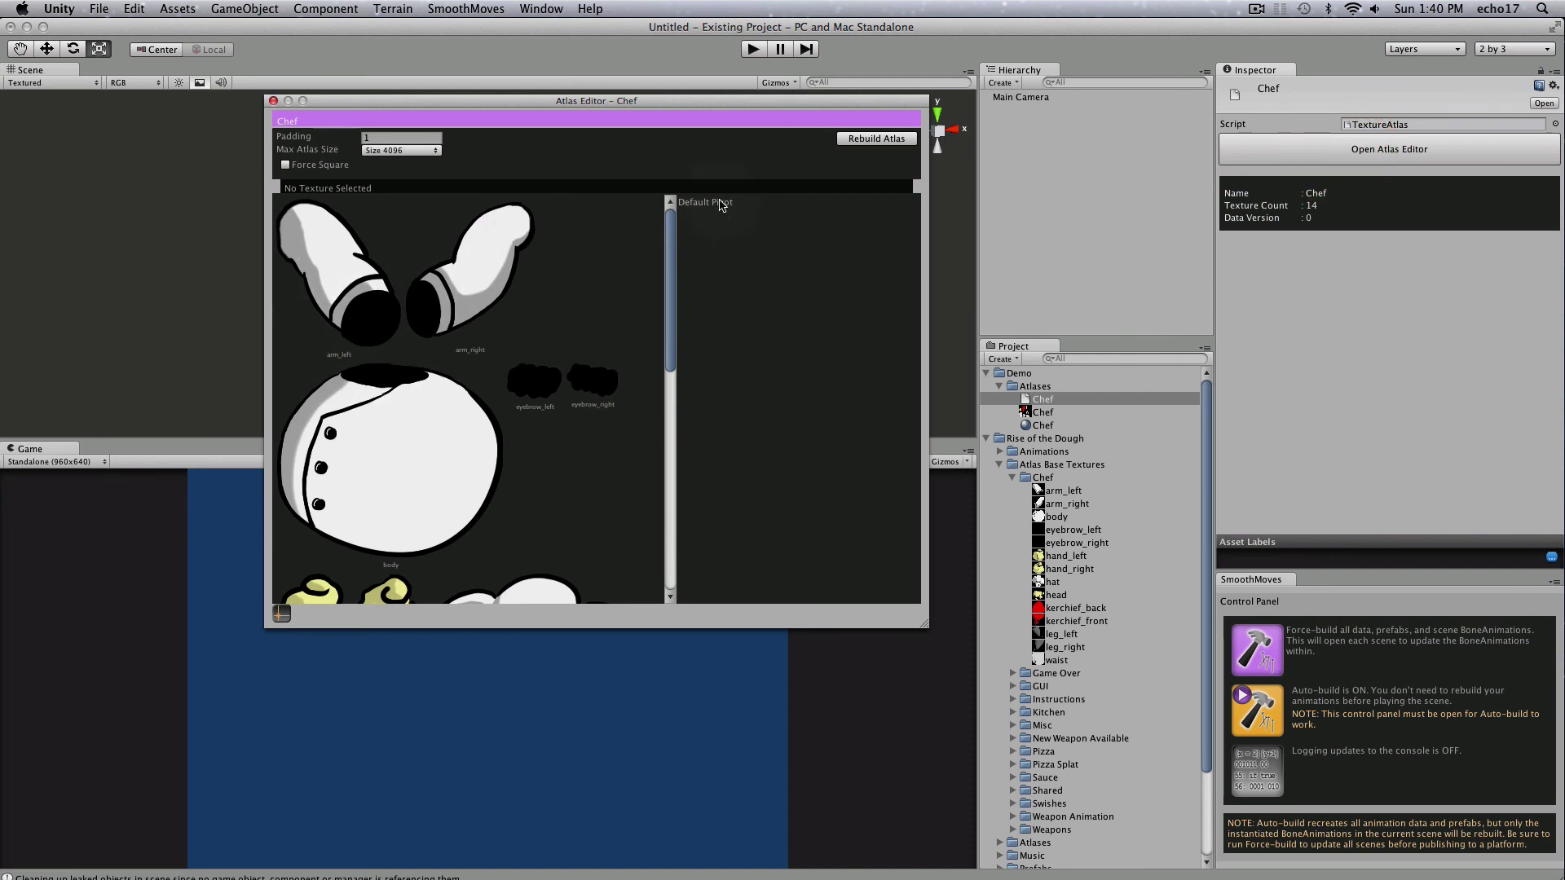
left_click(863, 144)
left_click(273, 100)
- Enlarge the Chef texture preview showing 1024x512, RGBA 16 bit, 1.0 MB, and check its alpha
left_click(1044, 412)
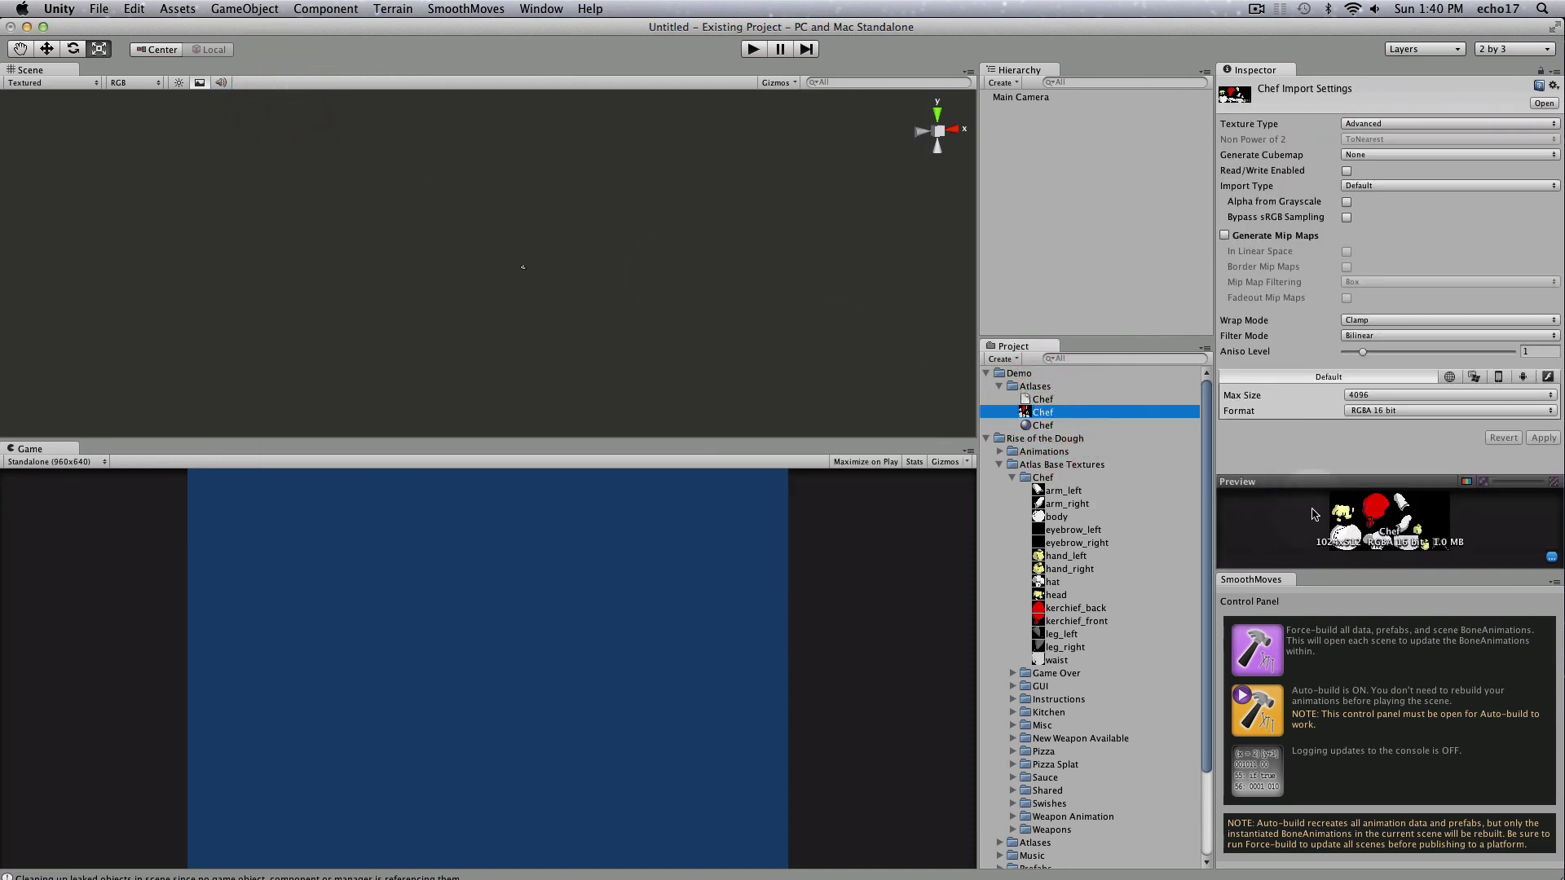
left_click_drag(1330, 478, 1329, 300)
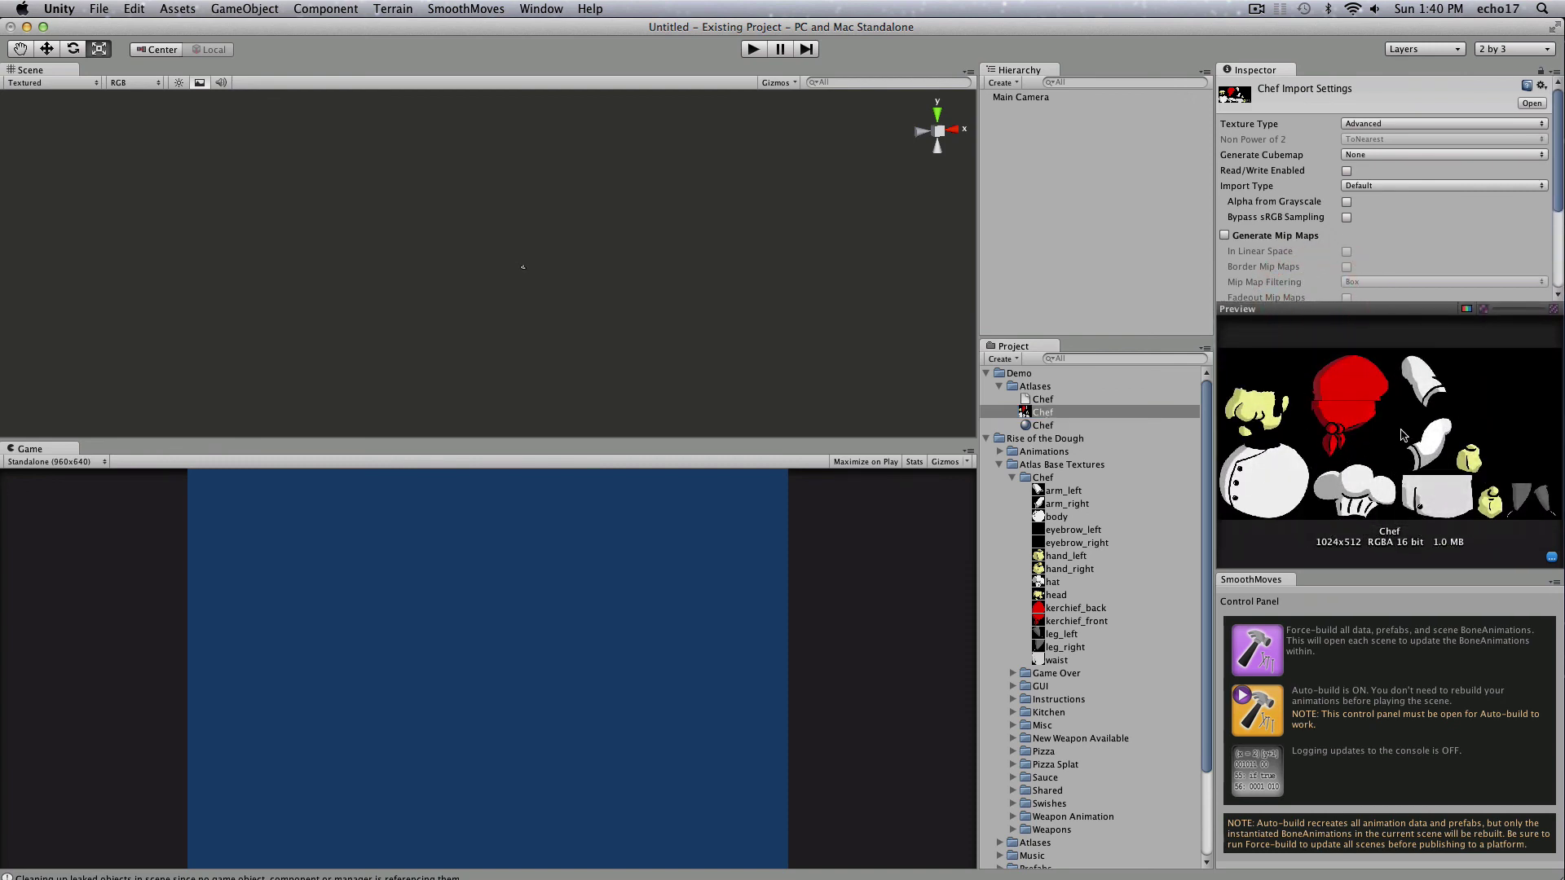
left_click(1465, 311)
left_click(1465, 310)
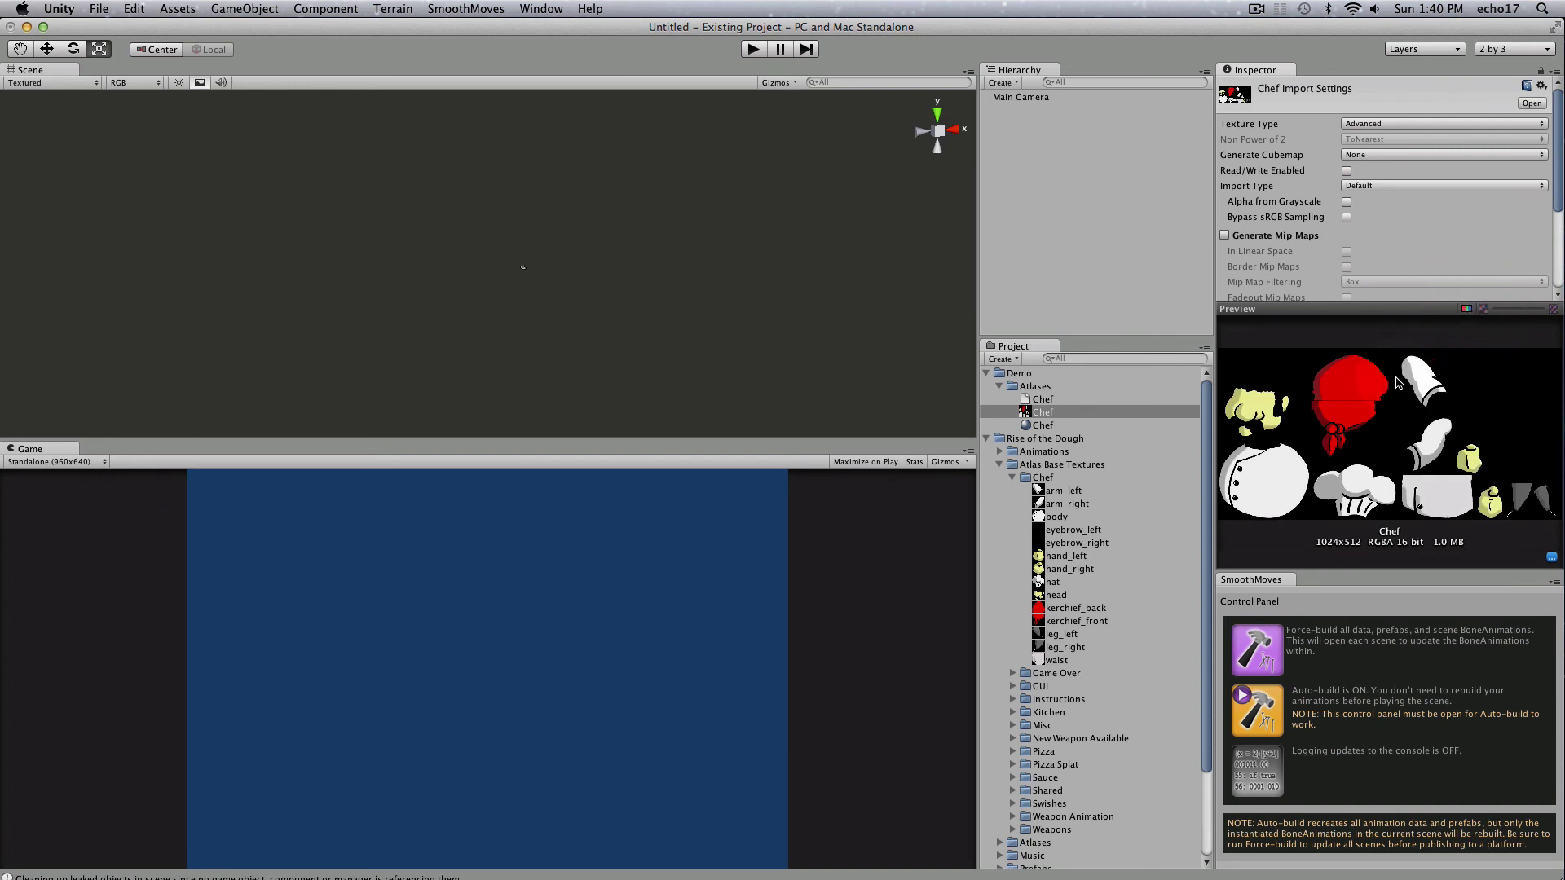